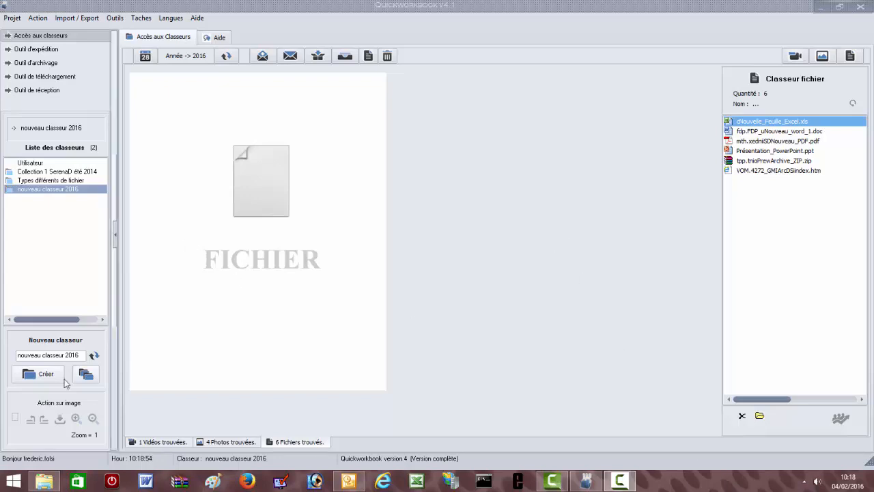
# Create a new binder named "classeur N°1 2016"
pyautogui.click(93, 356)
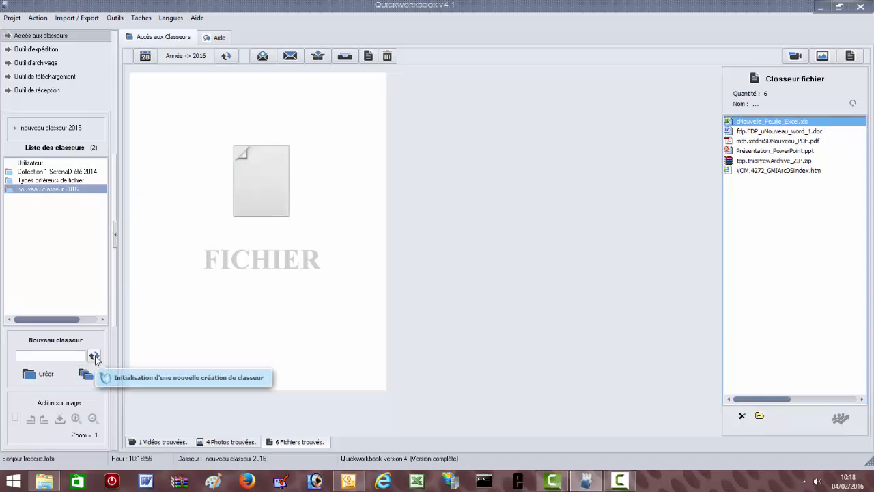
pyautogui.click(40, 353)
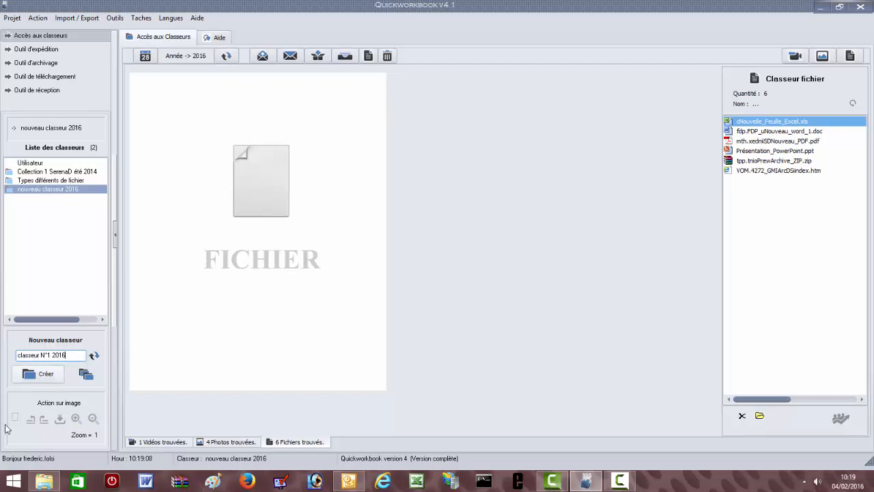
pyautogui.click(39, 375)
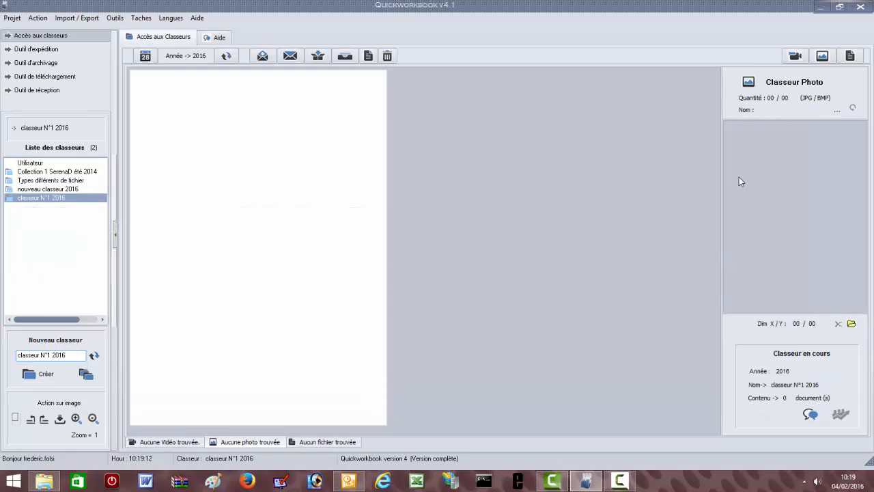
# Look through the file, photo and video sections of the new binder to check what they contain
pyautogui.click(850, 56)
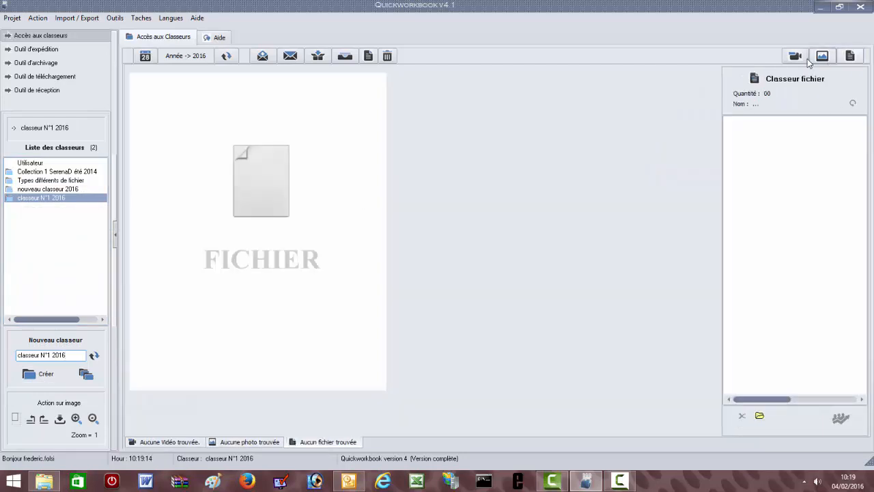
pyautogui.click(822, 56)
pyautogui.click(795, 56)
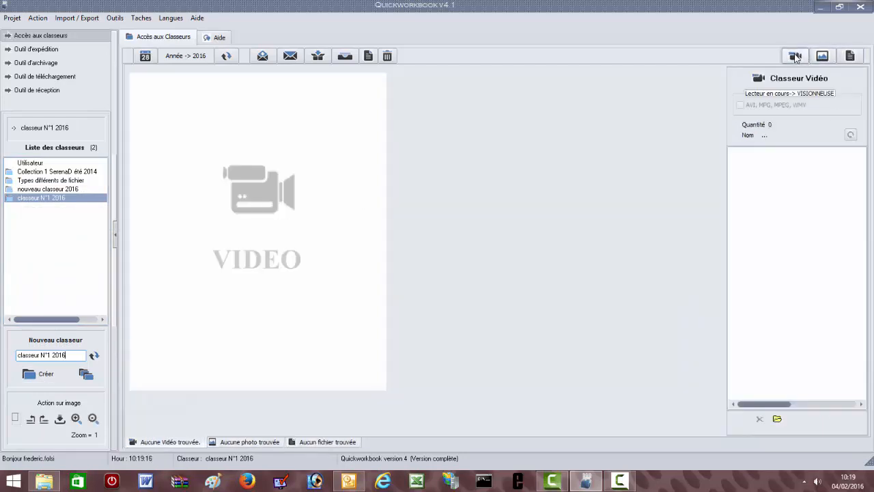
pyautogui.click(850, 56)
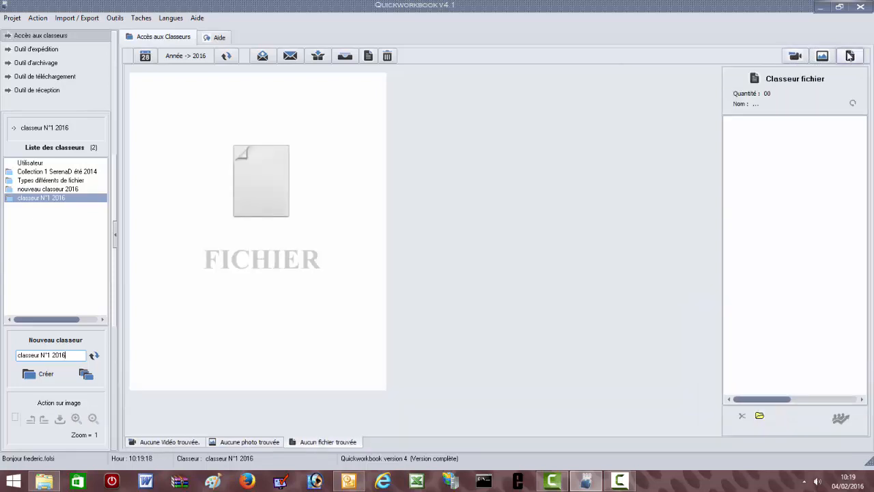
pyautogui.click(822, 56)
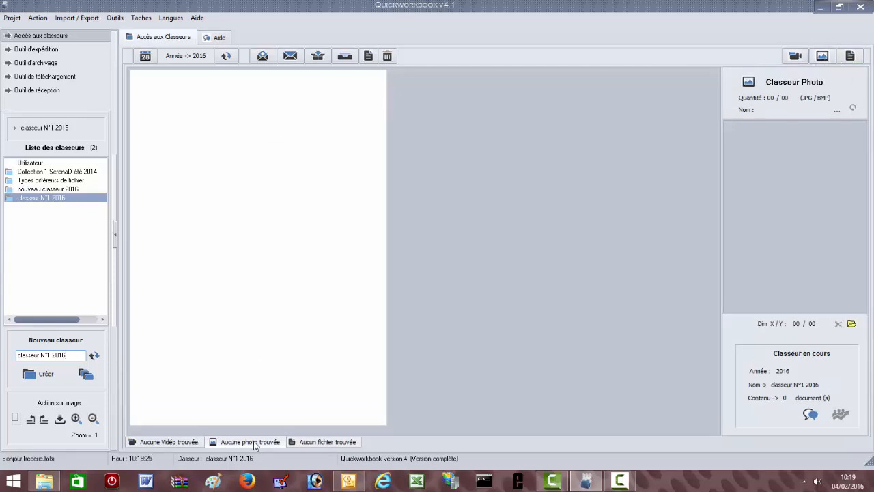
# Import all files from the "Types différents de fichier" folder into the binder's file section and accept updating its lists
pyautogui.click(850, 56)
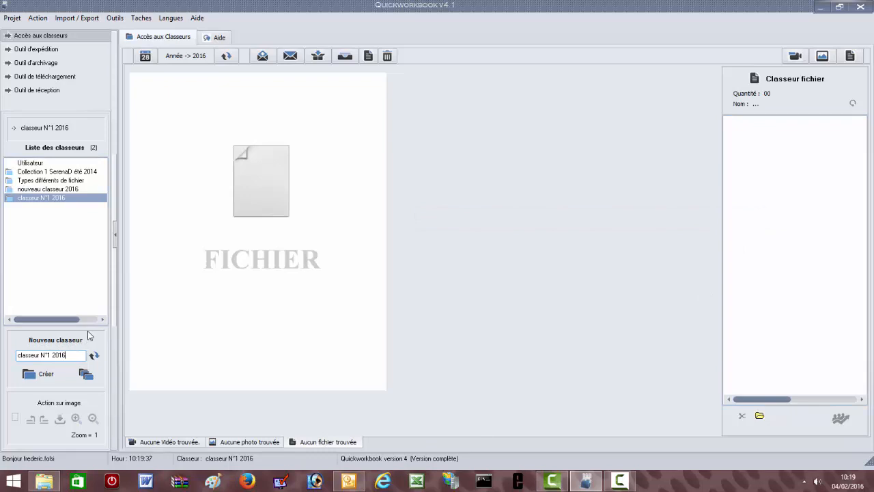
pyautogui.click(55, 484)
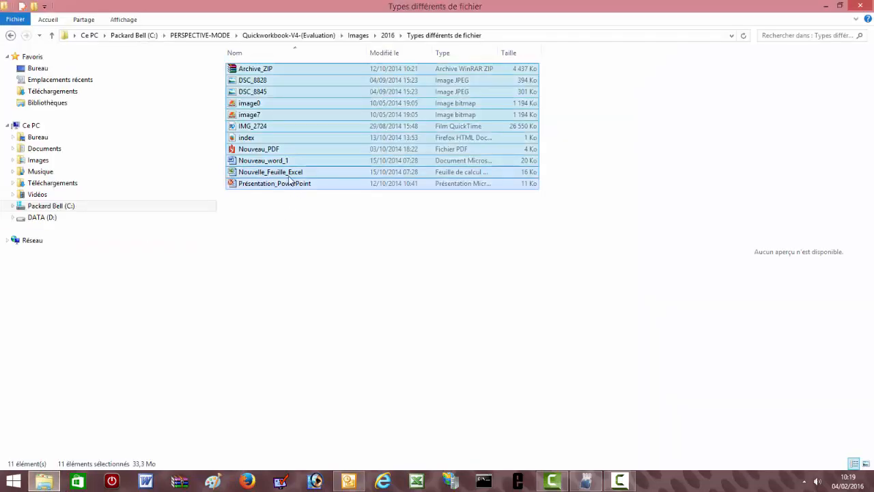
pyautogui.click(306, 223)
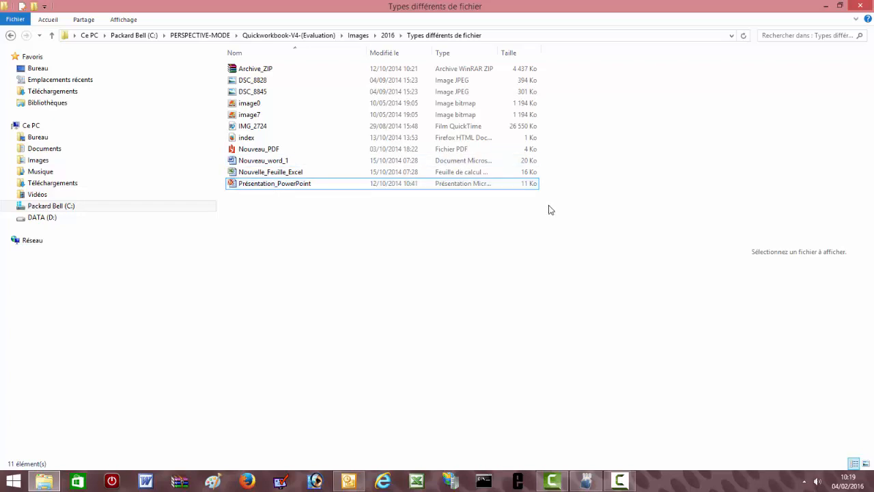
pyautogui.moveTo(549, 207); pyautogui.dragTo(422, 61)
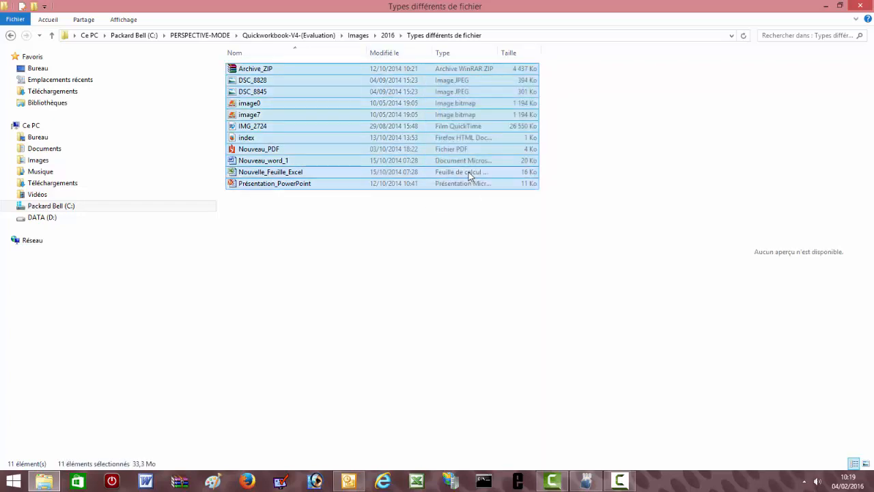
pyautogui.moveTo(469, 176); pyautogui.dragTo(757, 205)
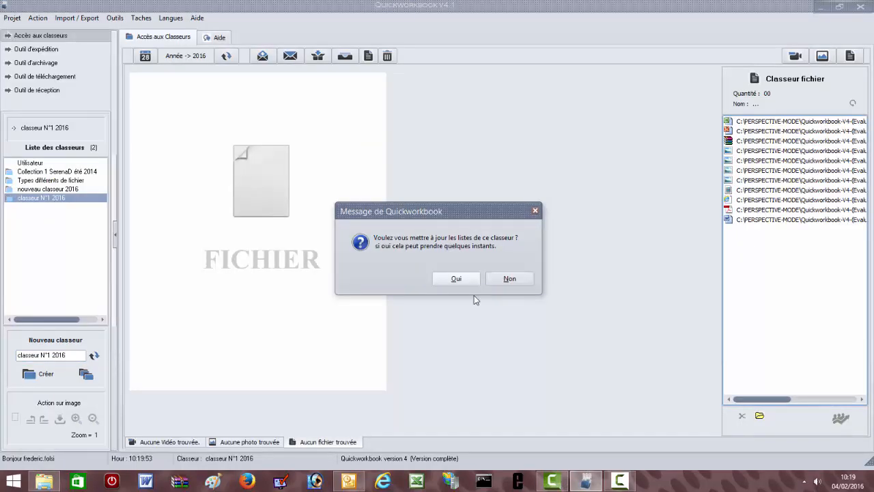
pyautogui.click(440, 279)
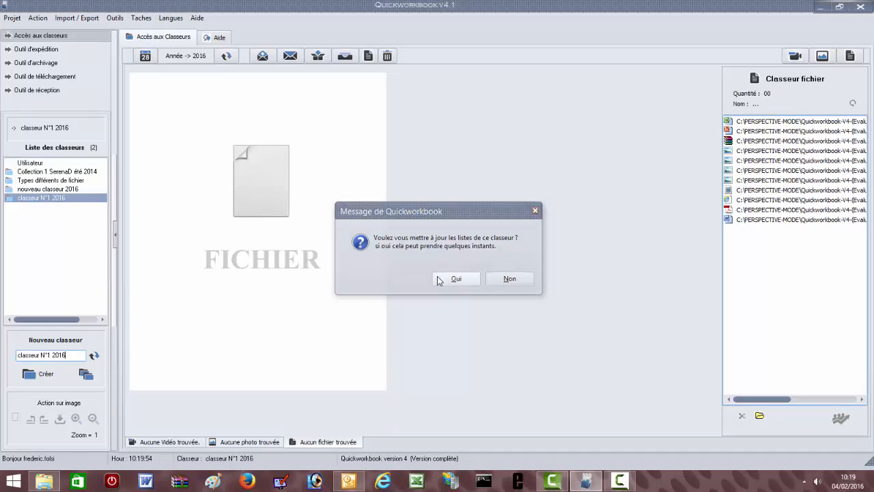
# Review the binder's imported content: the video list, the photo thumbnails with image7.bmp shown enlarged, and the list of other files
pyautogui.click(795, 57)
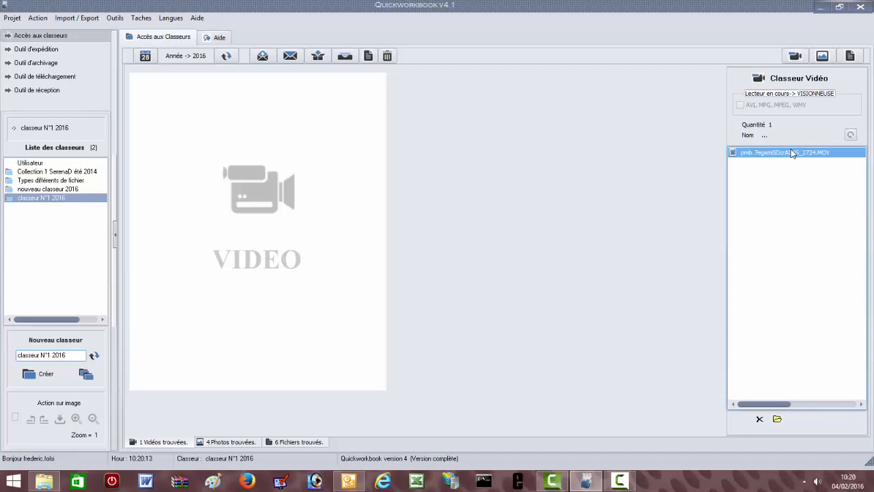
pyautogui.click(822, 57)
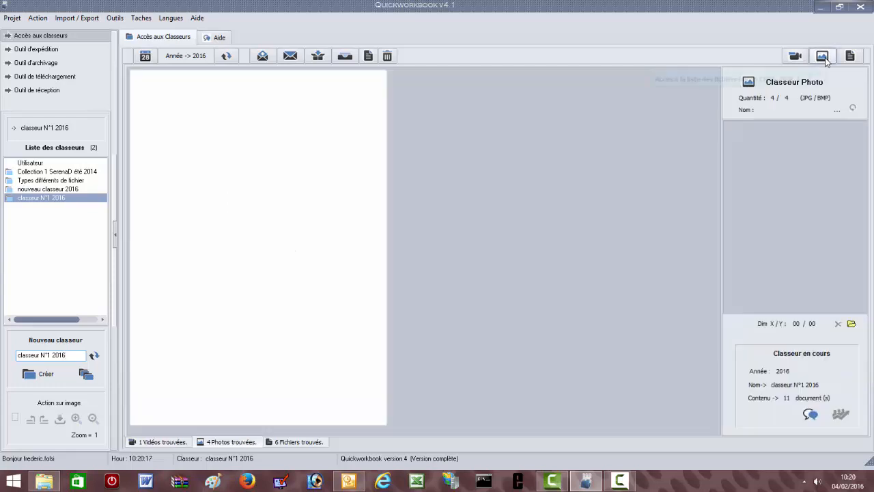
pyautogui.click(852, 109)
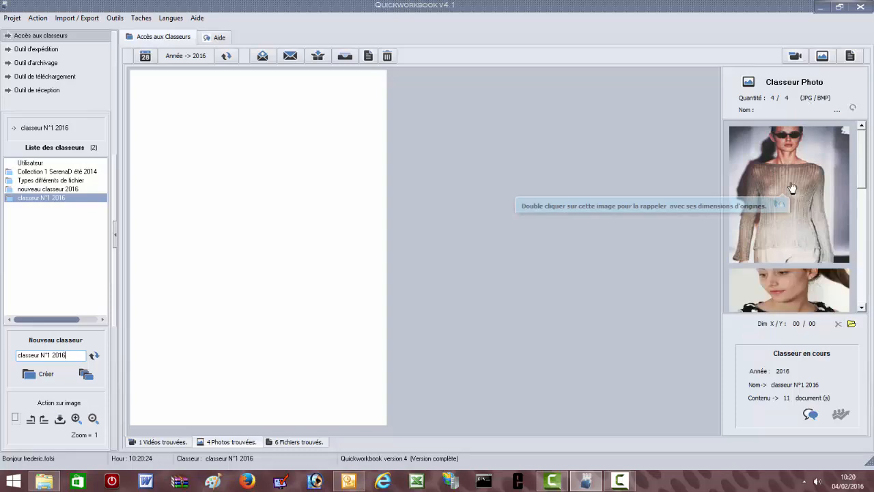
pyautogui.scroll(-3, 862, 283)
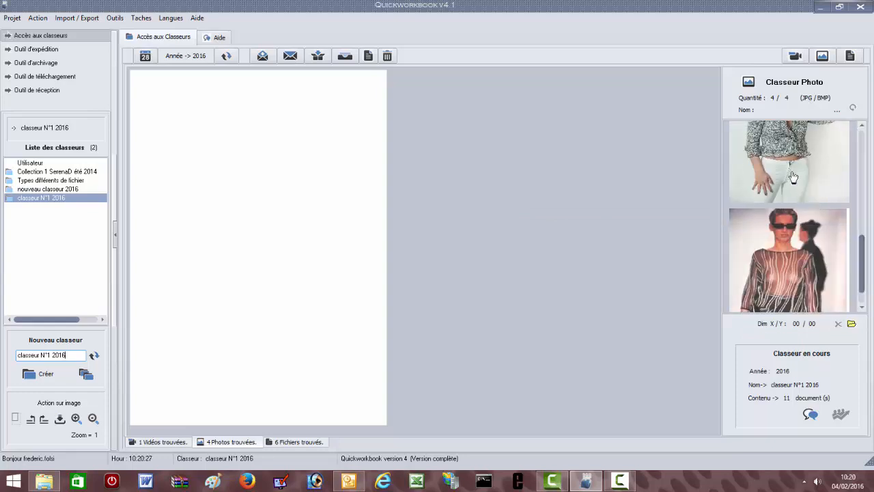
pyautogui.click(783, 257)
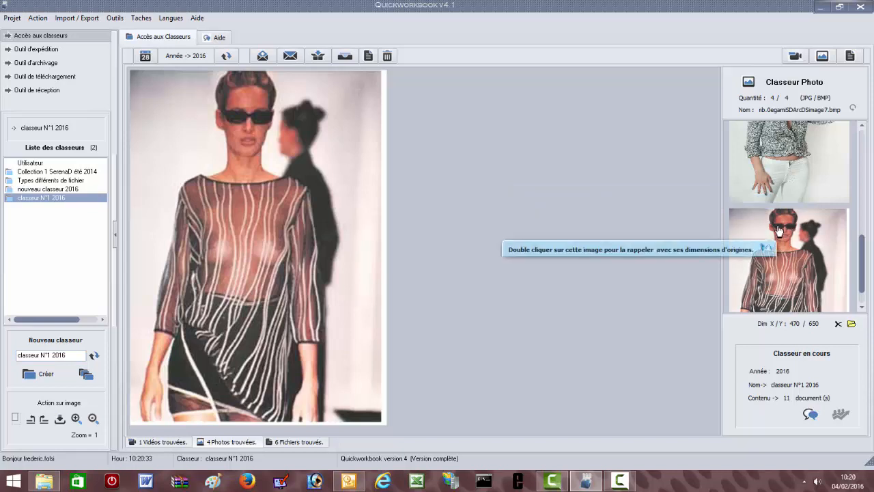
pyautogui.click(851, 57)
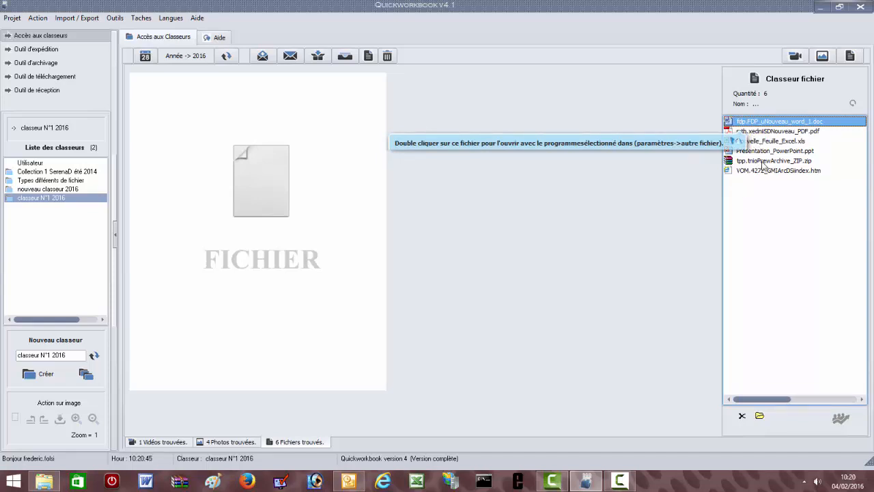
pyautogui.click(772, 194)
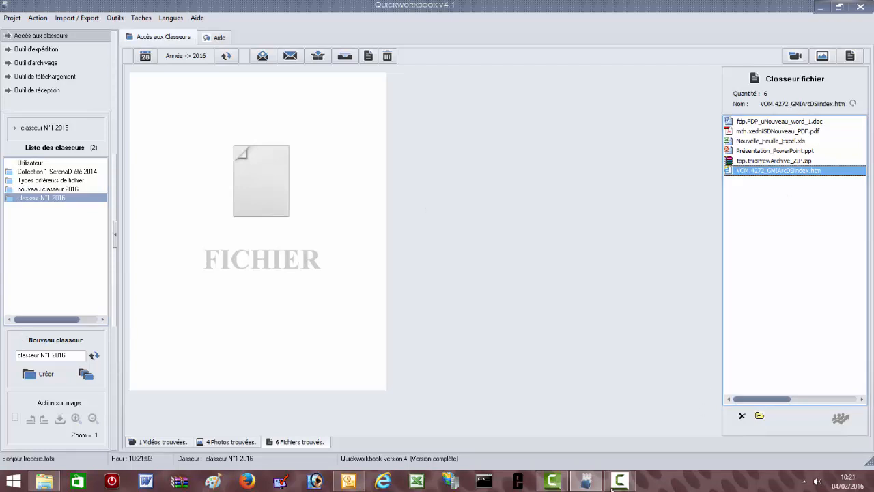
pyautogui.click(620, 482)
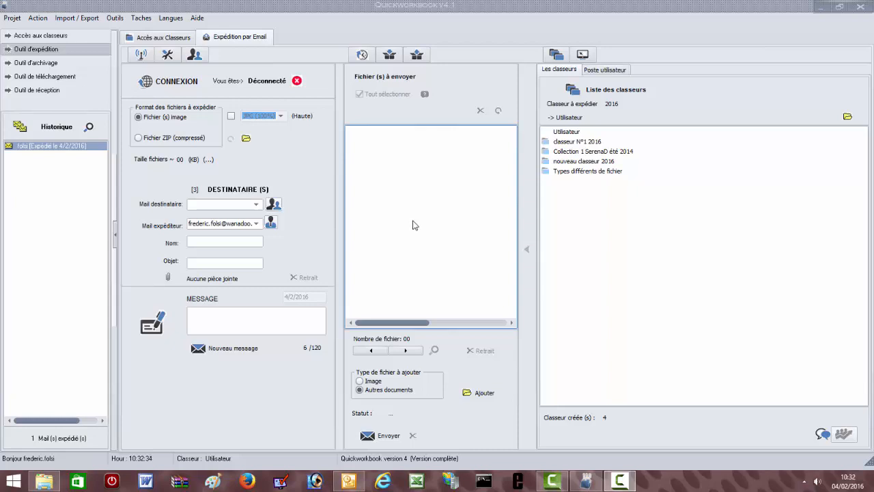
# Recall the previously sent e-mail from the dispatch history and change its subject to "expédition"
pyautogui.doubleClick(46, 147)
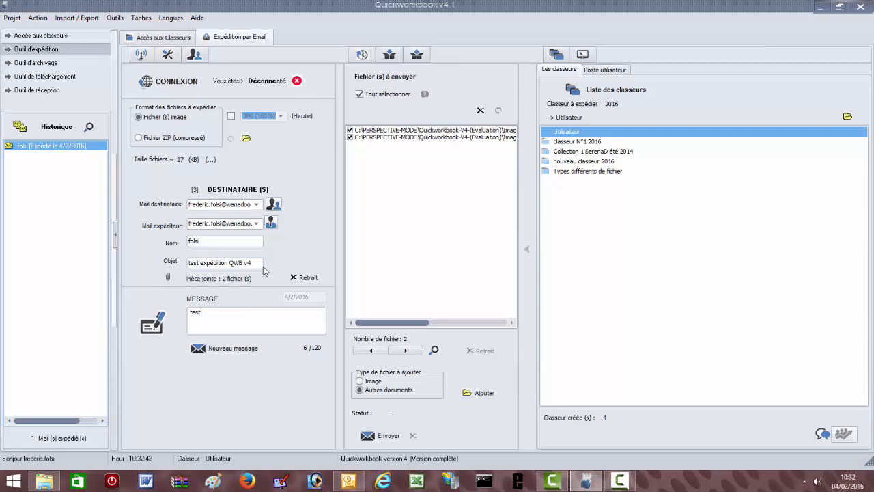
pyautogui.moveTo(257, 263); pyautogui.dragTo(149, 263)
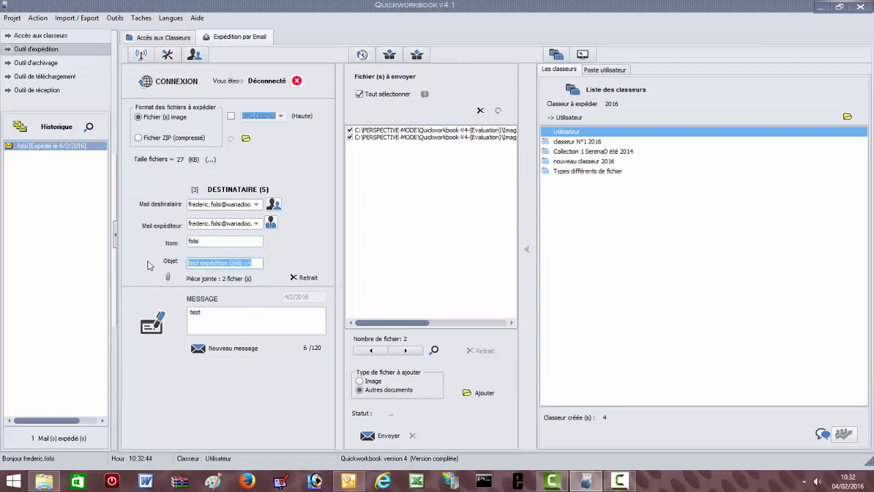
pyautogui.write('expédition')
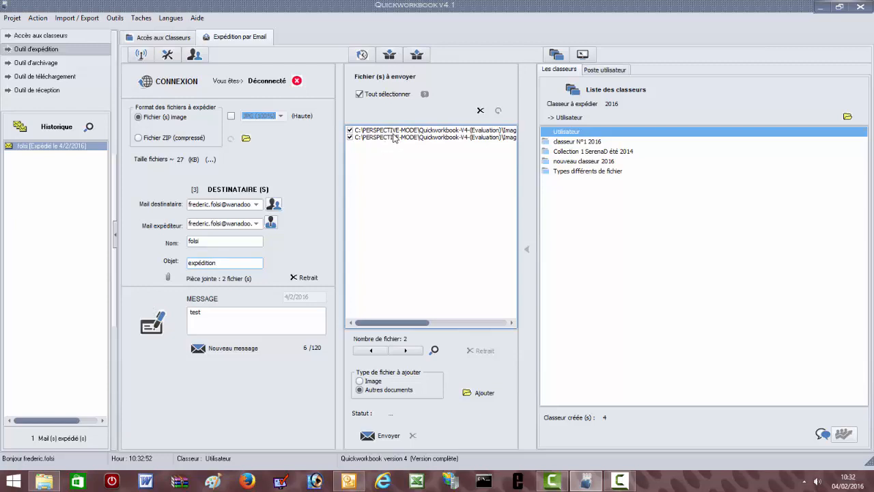
# Examine the names and paths of the files listed for sending with the e-mail
pyautogui.moveTo(390, 322); pyautogui.dragTo(488, 333)
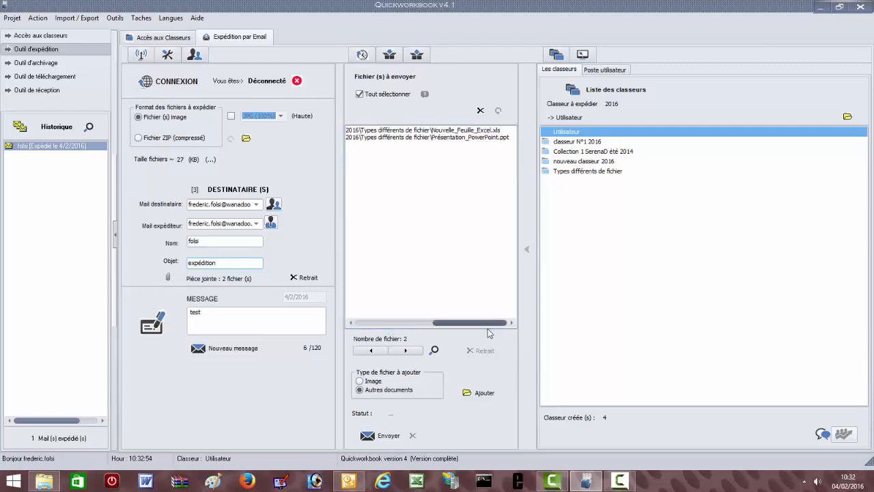
pyautogui.click(492, 131)
pyautogui.click(499, 137)
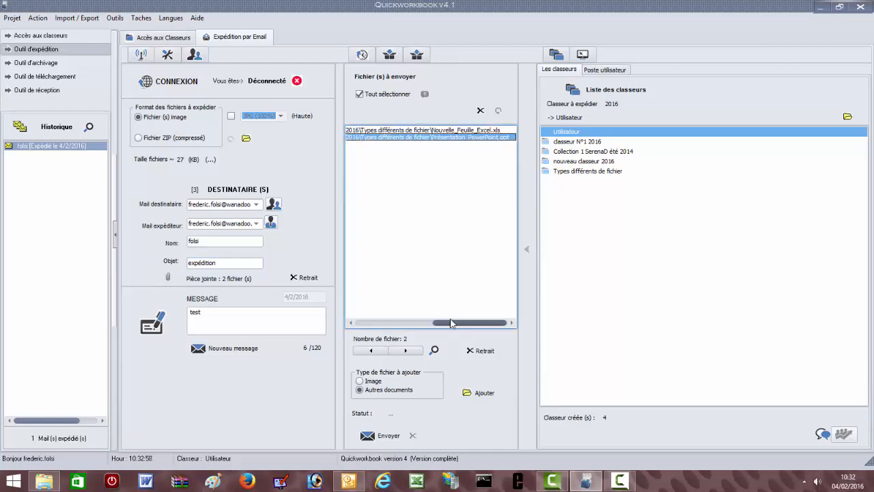
pyautogui.moveTo(442, 327); pyautogui.dragTo(365, 327)
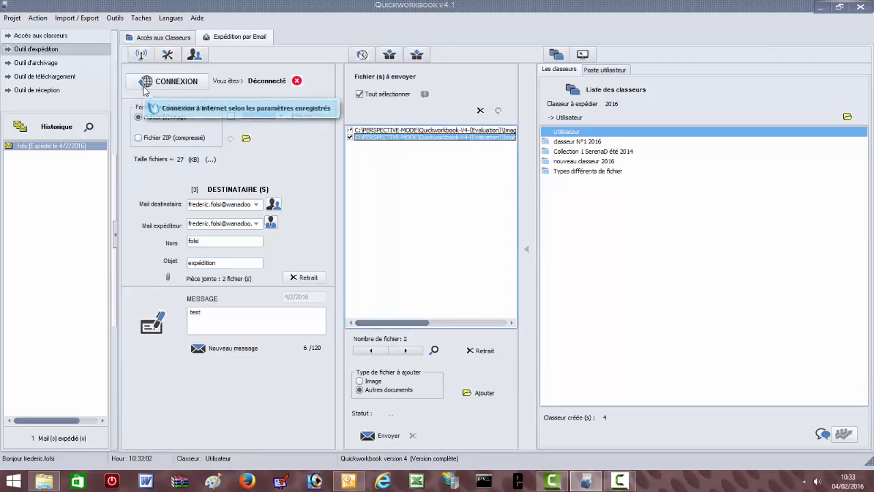
pyautogui.click(116, 18)
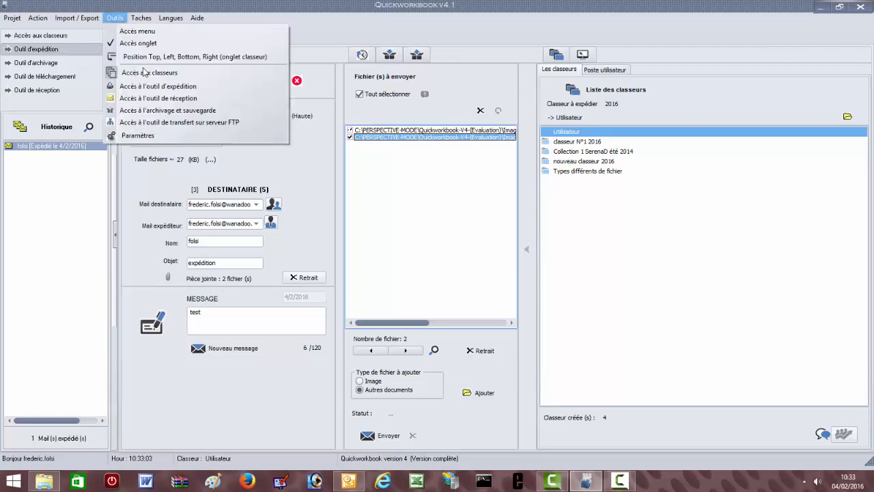
pyautogui.click(164, 136)
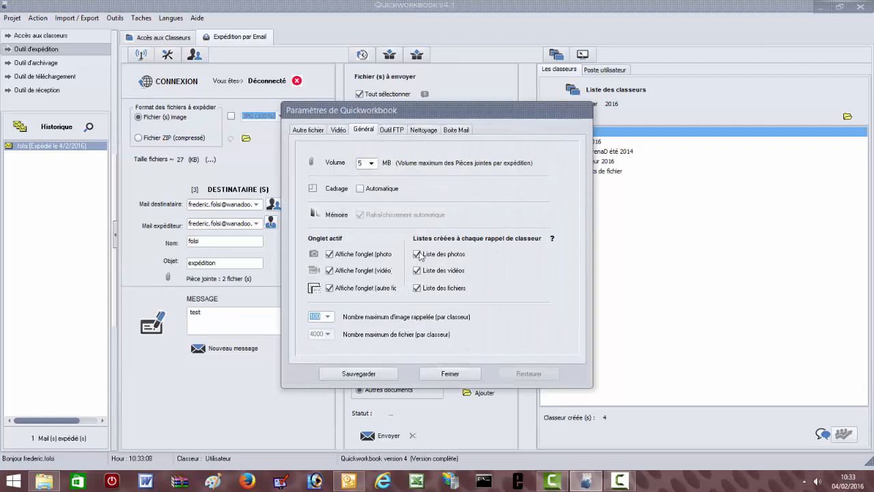
pyautogui.click(456, 377)
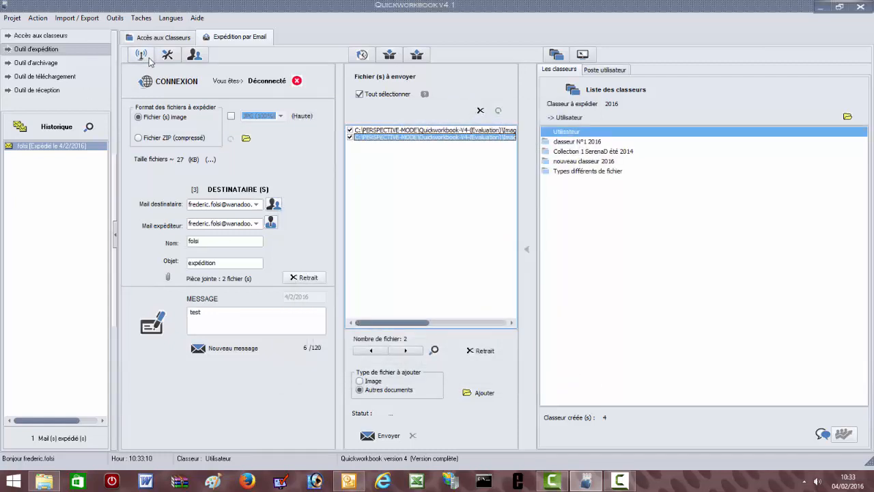
# Check the saved mail account credentials in the connection settings for Orange (port 587) and connect to the mail server
pyautogui.click(141, 55)
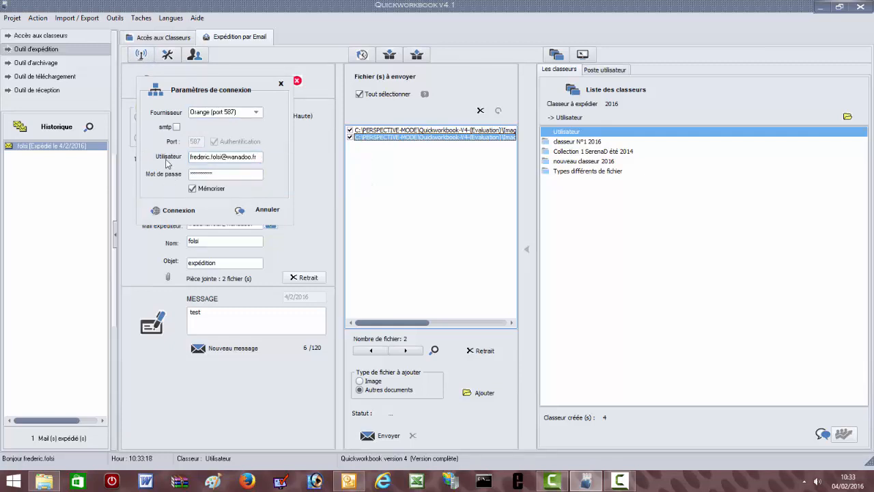
pyautogui.moveTo(262, 157); pyautogui.dragTo(166, 154)
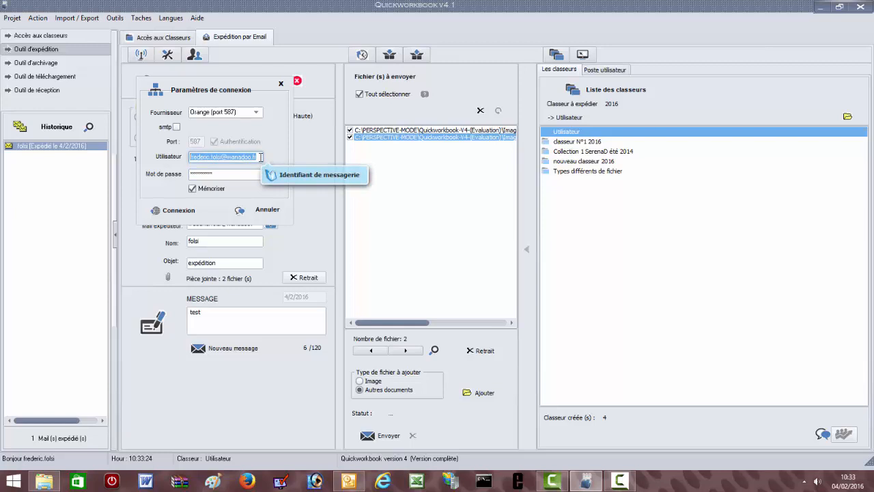
pyautogui.click(232, 172)
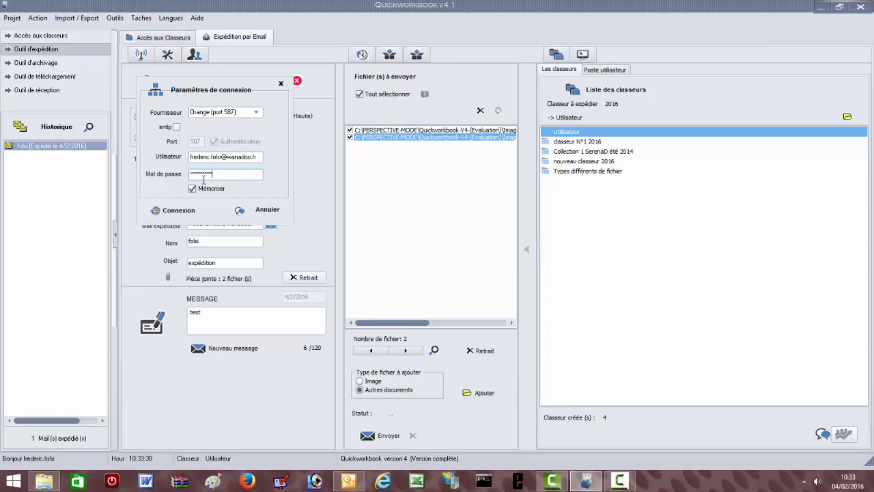
pyautogui.click(190, 214)
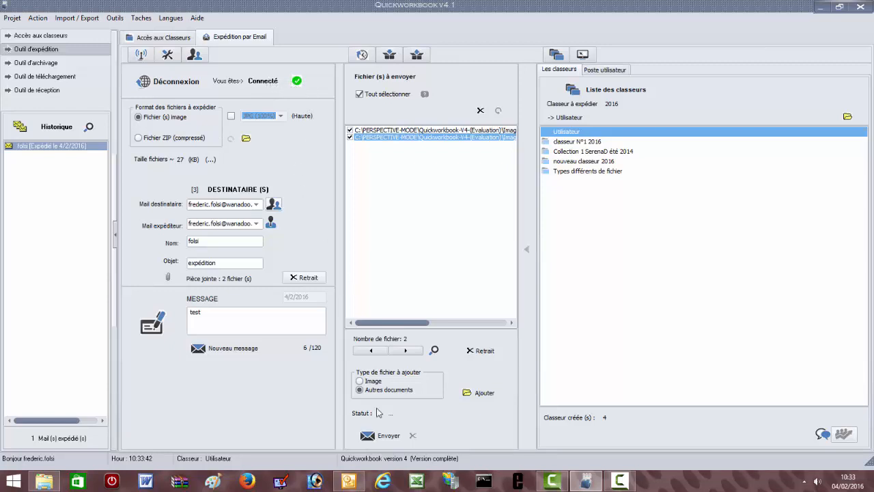
# Choose the recipient's saved e-mail address for the message
pyautogui.click(215, 204)
pyautogui.click(231, 217)
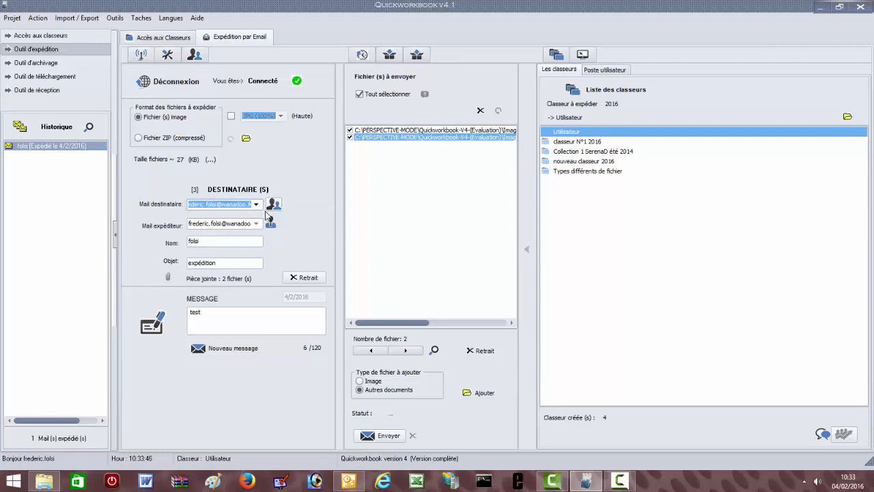
# Import the recipient list from the "destinataires" XLS file in the Sauvegardes folder, adding it to the existing recipients
pyautogui.click(256, 204)
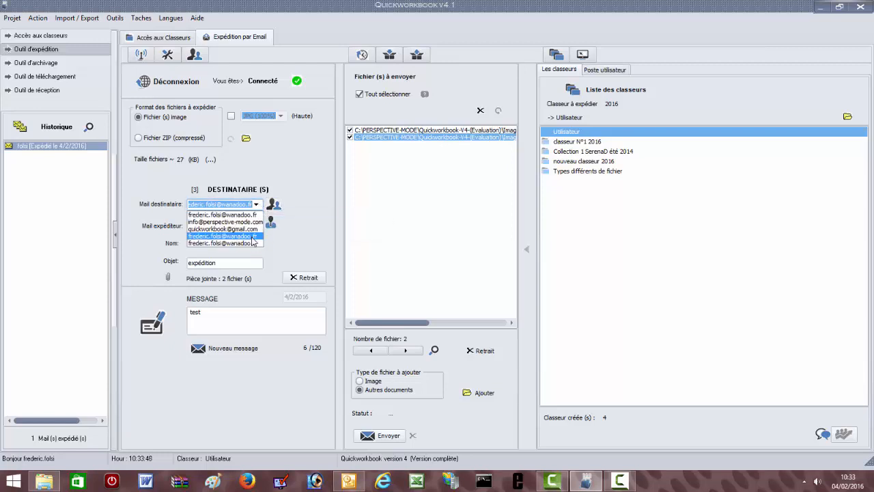
pyautogui.click(311, 249)
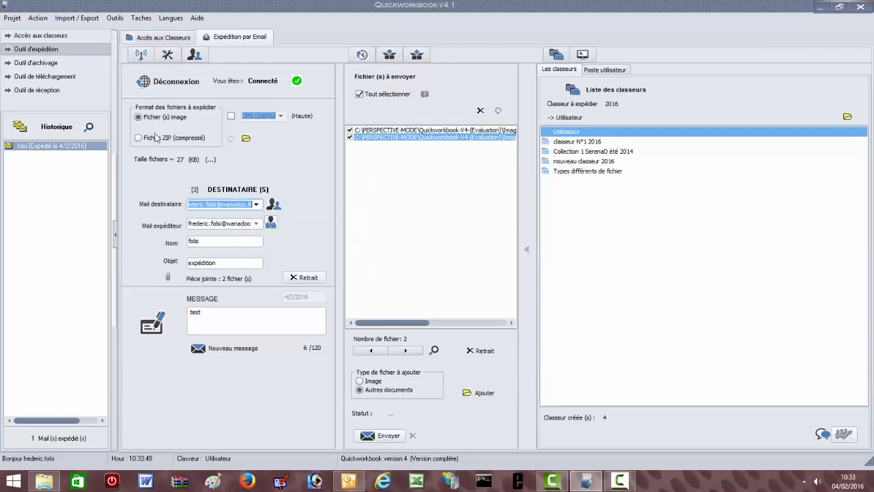
pyautogui.click(88, 19)
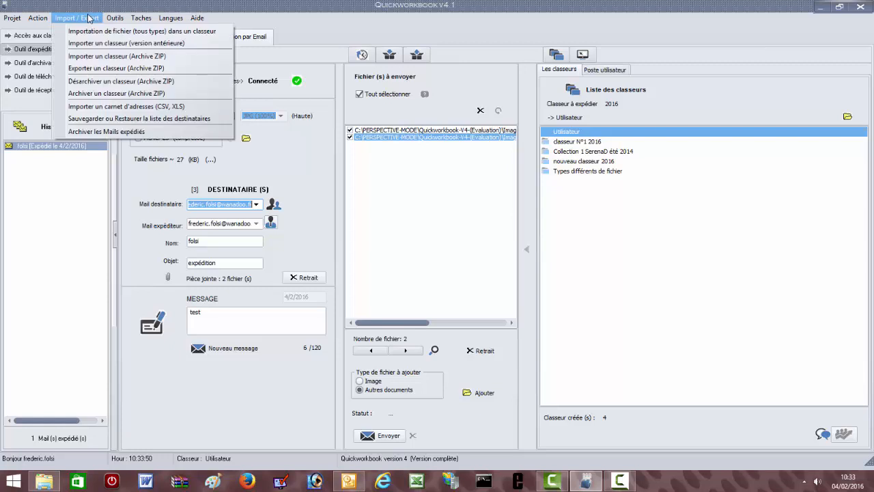
pyautogui.click(127, 119)
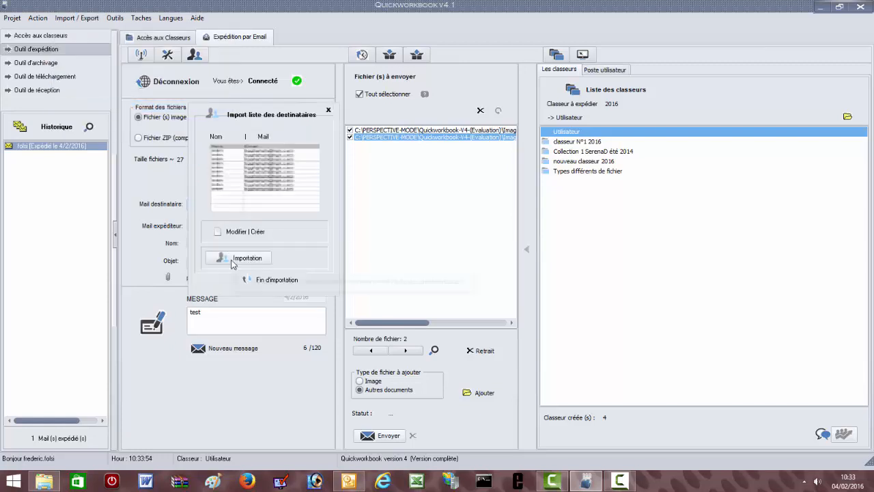
pyautogui.click(233, 260)
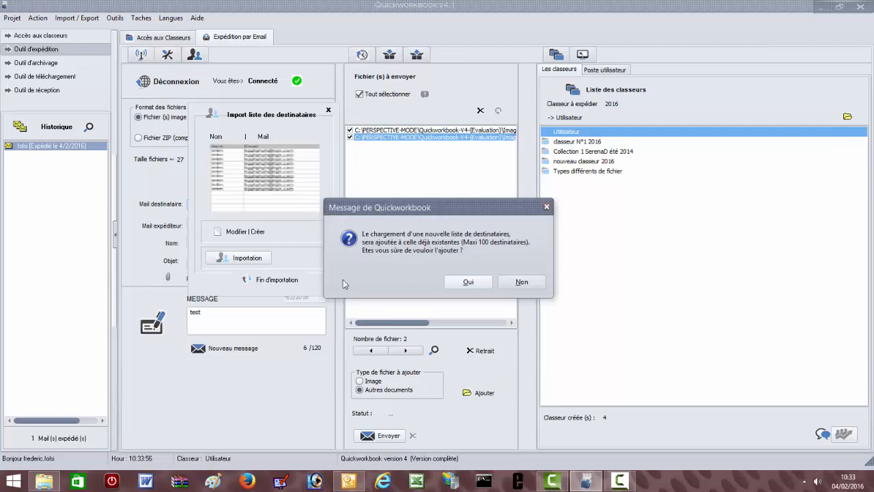
pyautogui.click(468, 285)
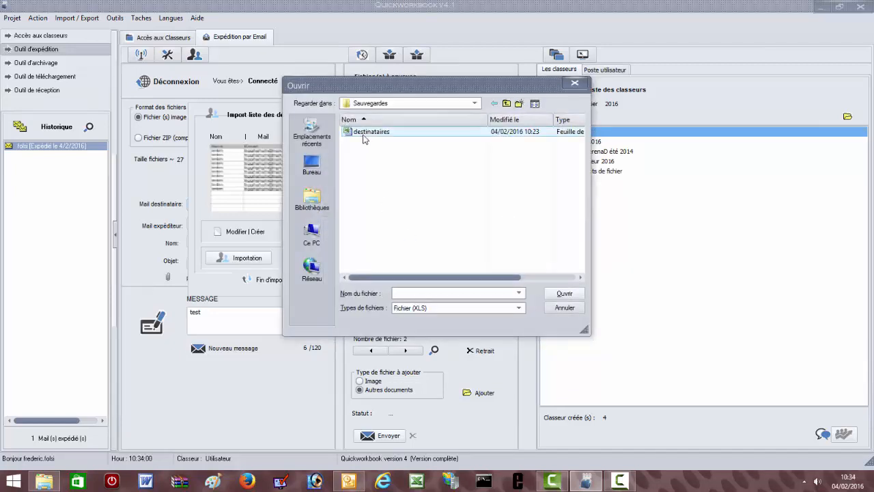
pyautogui.doubleClick(369, 132)
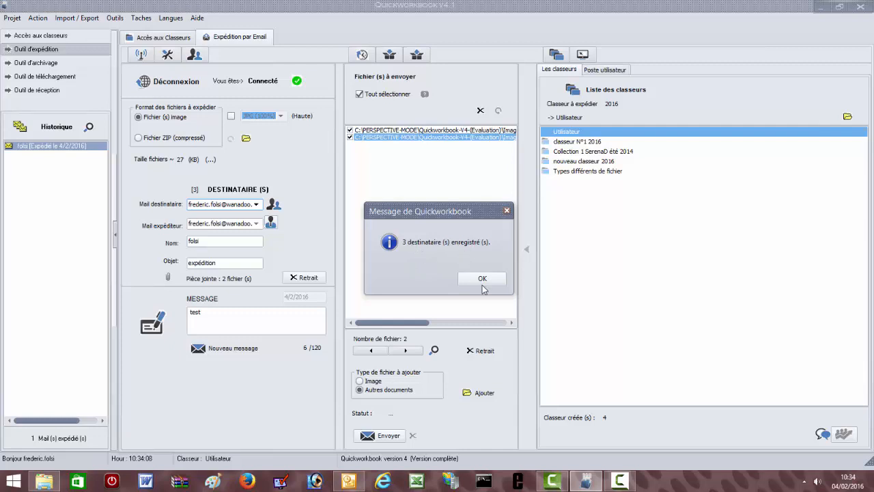
pyautogui.click(483, 280)
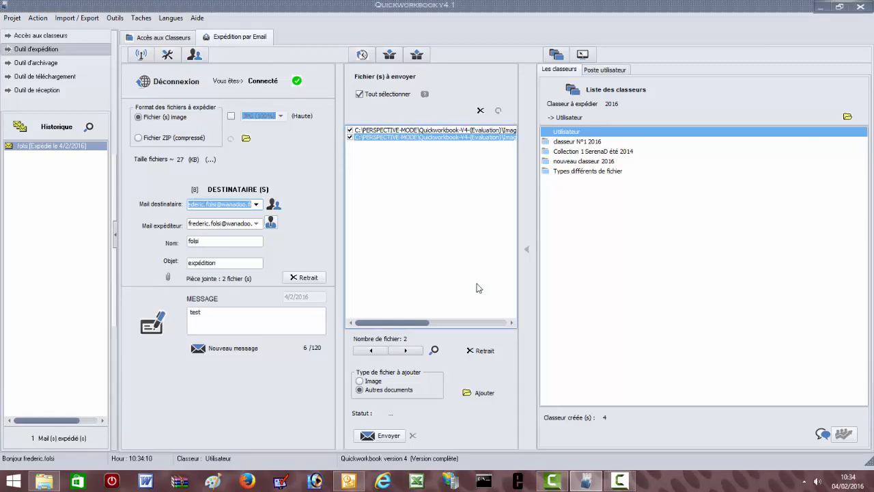
# Check the saved recipient addresses and send the "expédition" e-mail with its attached files
pyautogui.click(256, 205)
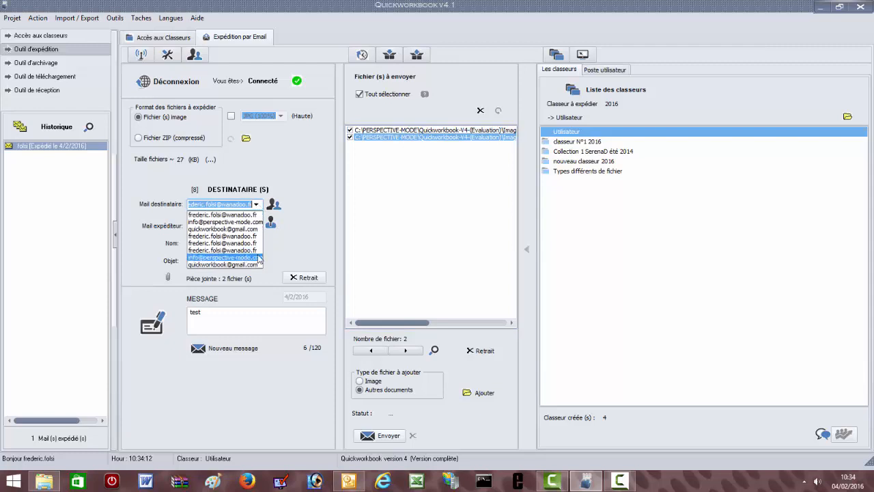
pyautogui.click(287, 243)
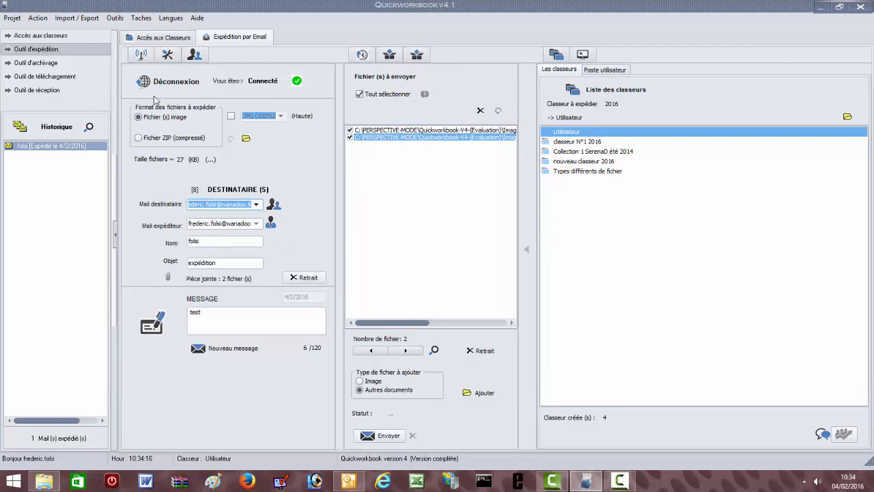
pyautogui.click(398, 439)
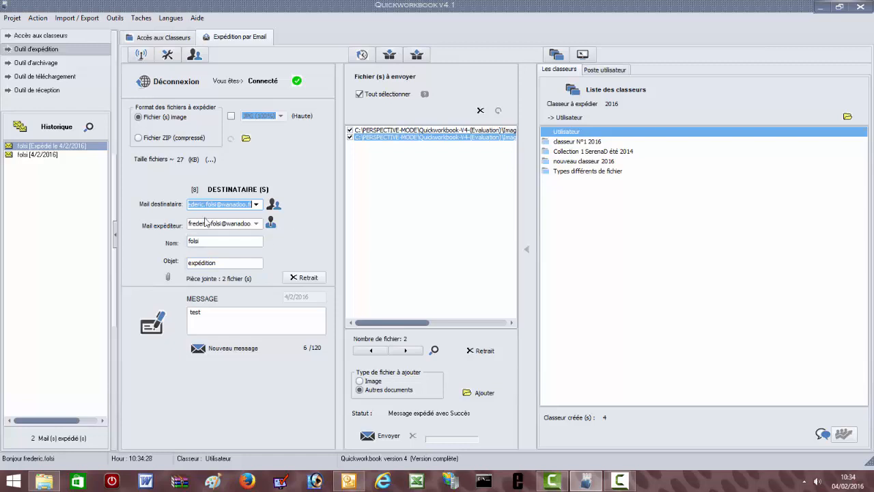
# Check the recipient and sender addresses of the "expédition" message
pyautogui.click(205, 204)
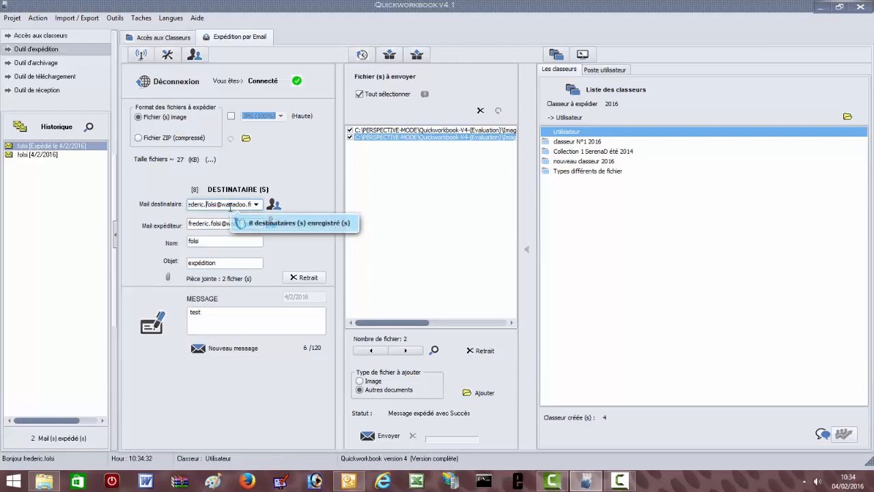
pyautogui.doubleClick(227, 206)
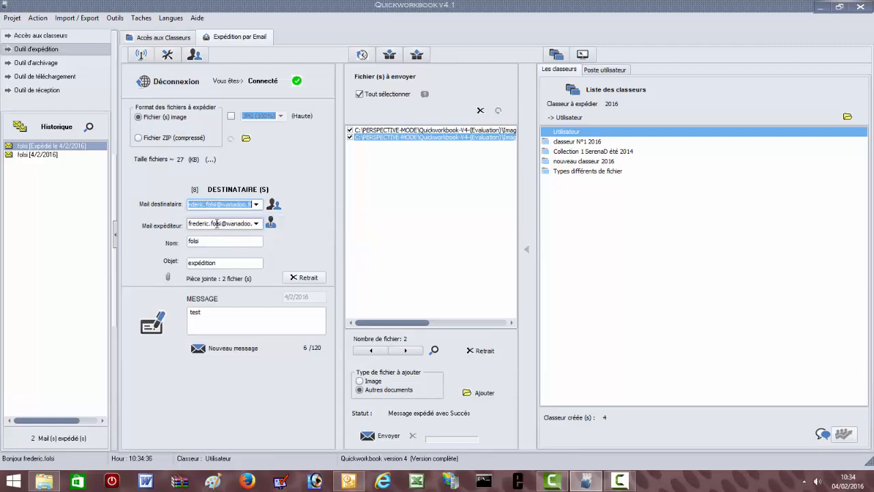
pyautogui.doubleClick(218, 224)
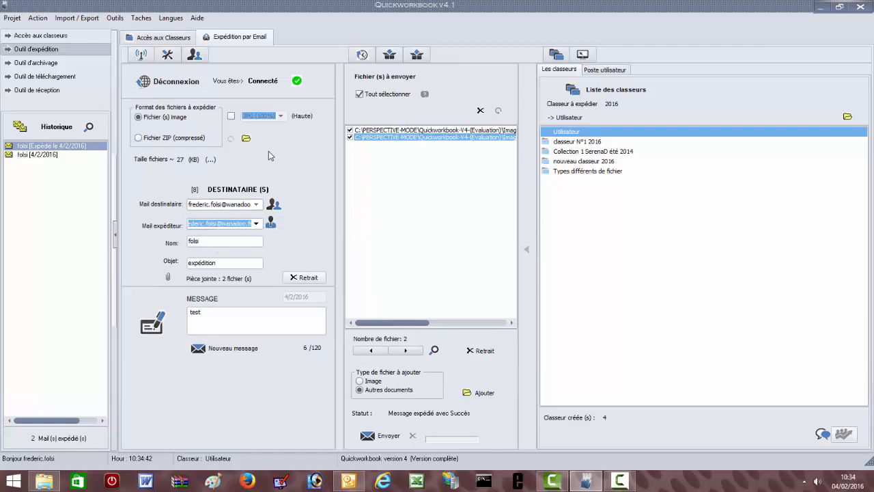
# Open the mail reception tool, check its available mailboxes and view the general program settings
pyautogui.click(38, 93)
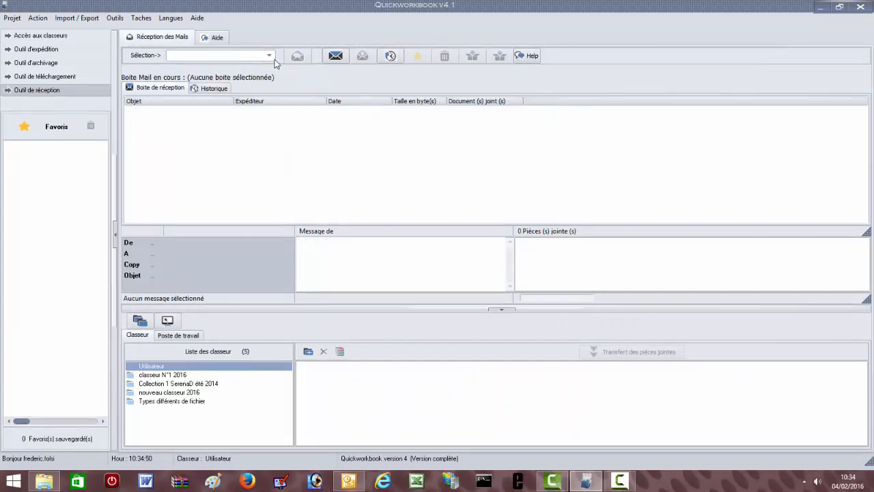
pyautogui.click(269, 56)
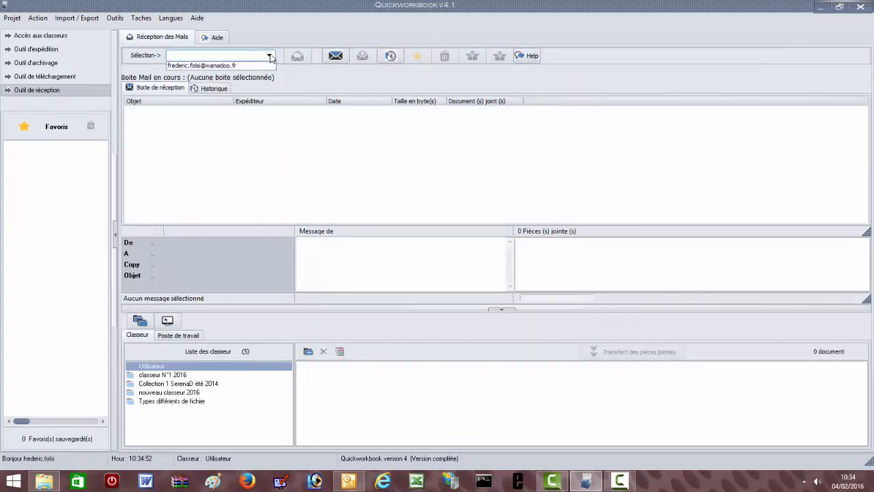
pyautogui.click(116, 16)
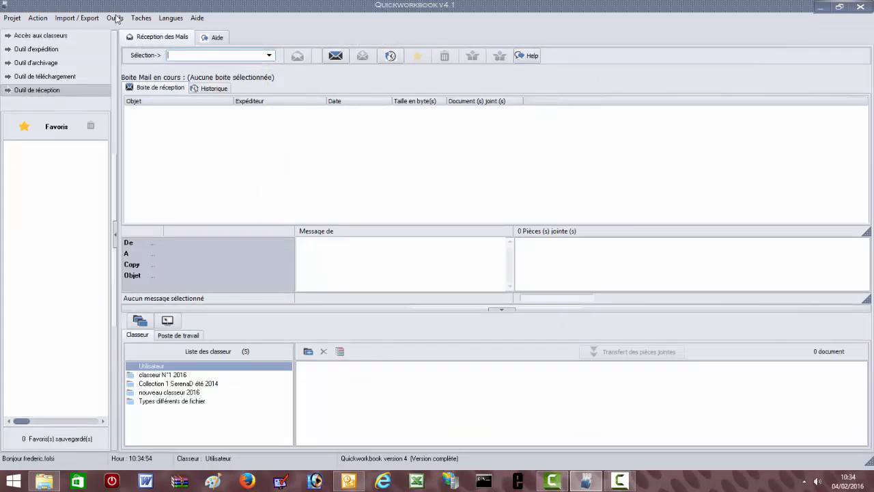
pyautogui.click(115, 16)
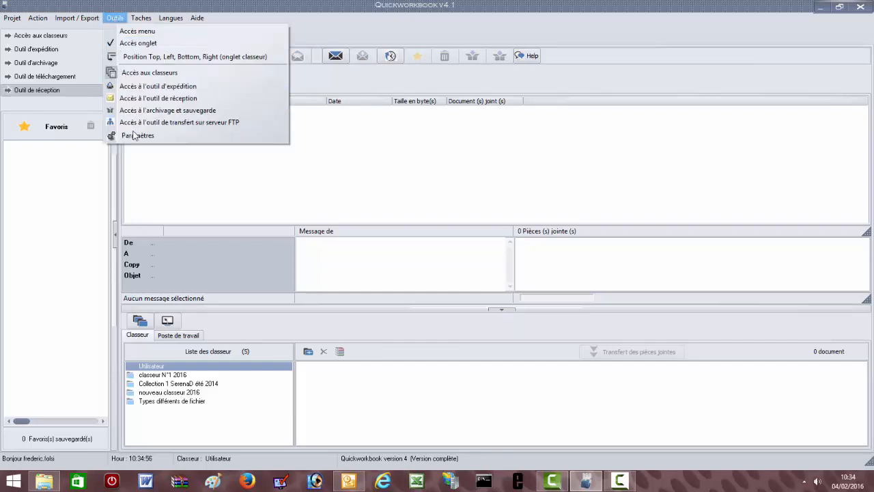
pyautogui.click(133, 135)
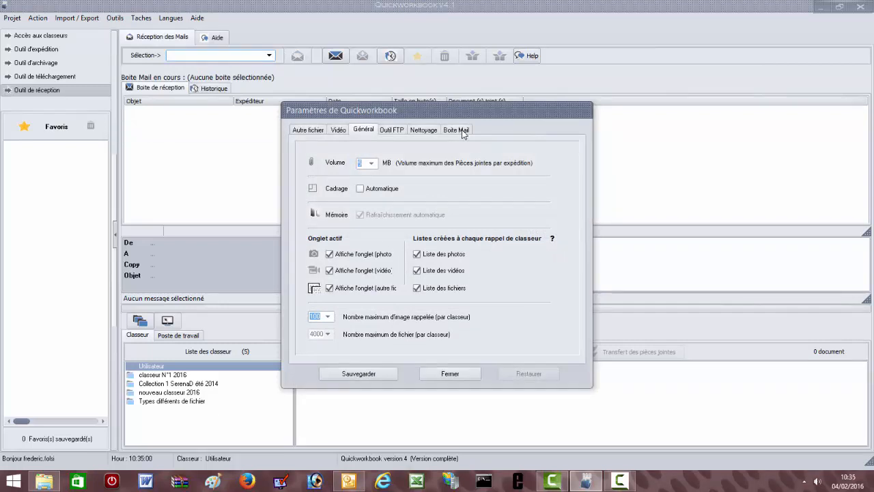
pyautogui.click(439, 374)
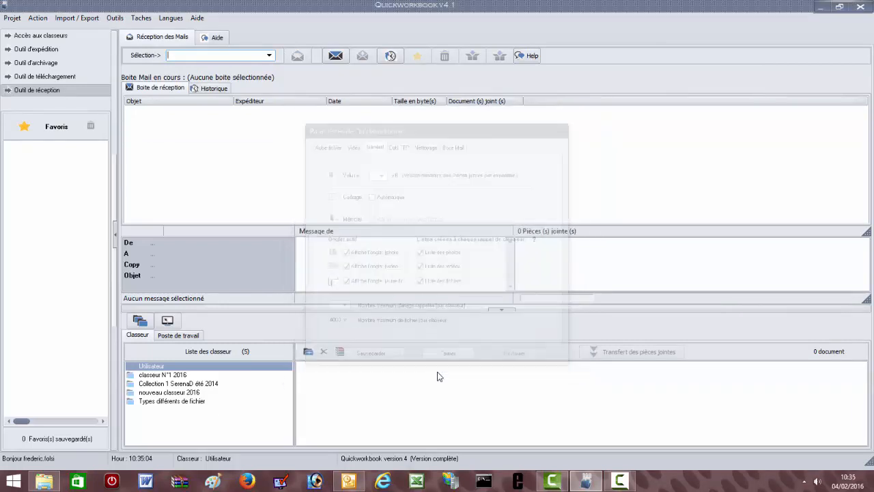
# Select the saved mailbox, load its received mails and widen the Objet column of the inbox
pyautogui.click(270, 58)
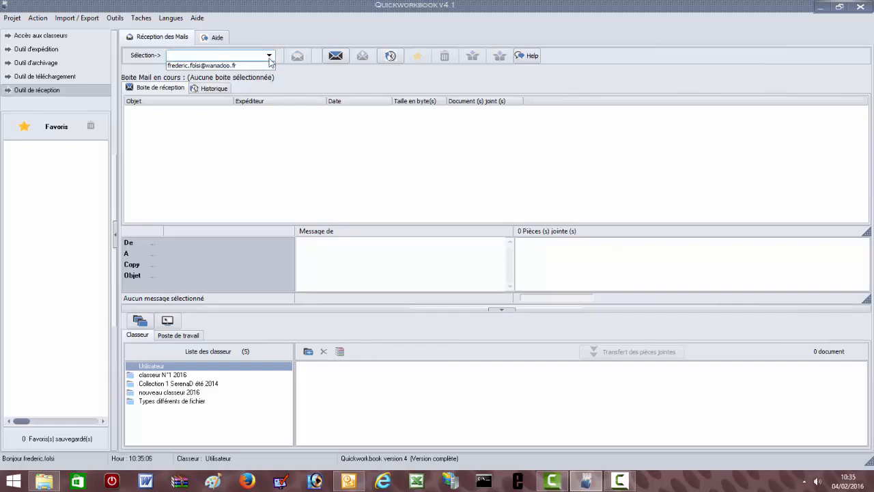
pyautogui.click(259, 66)
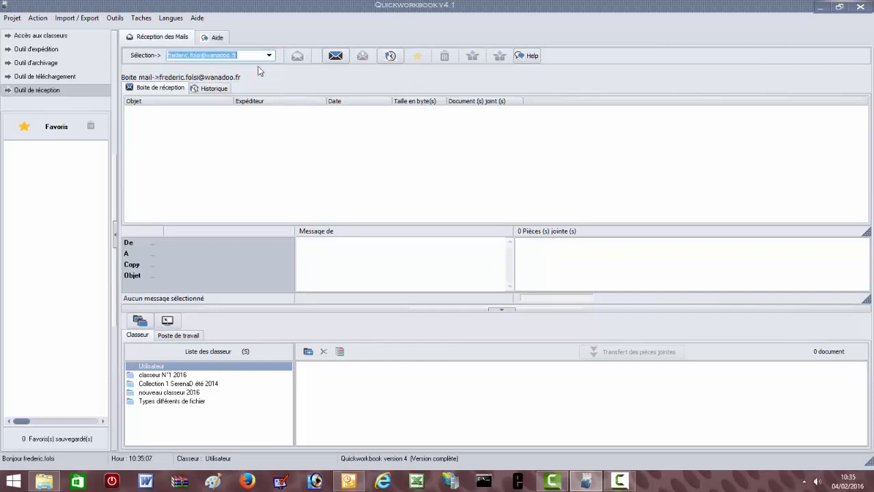
pyautogui.click(298, 56)
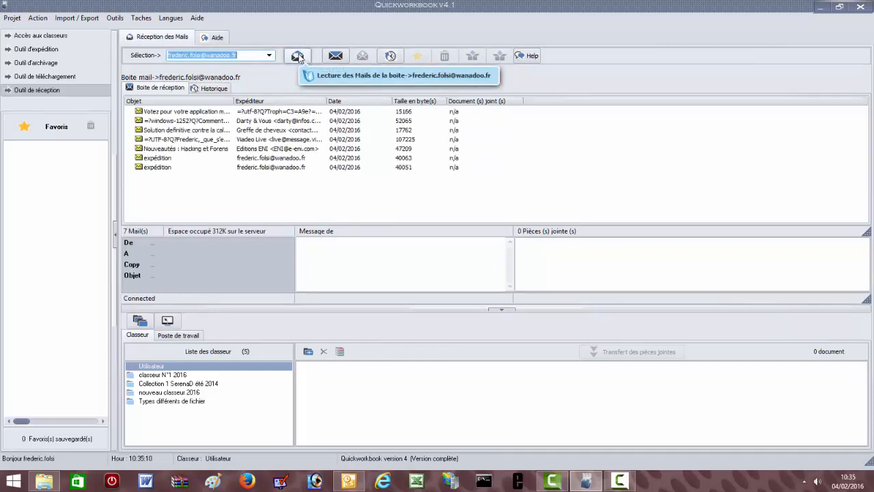
pyautogui.moveTo(235, 102); pyautogui.dragTo(302, 101)
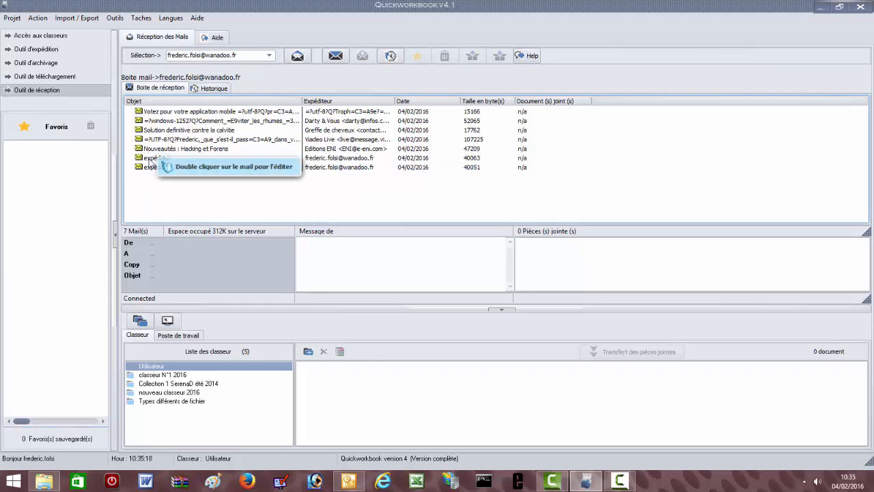
# Open the last "expédition" e-mail in the inbox and inspect its Excel and PowerPoint attachments
pyautogui.click(147, 159)
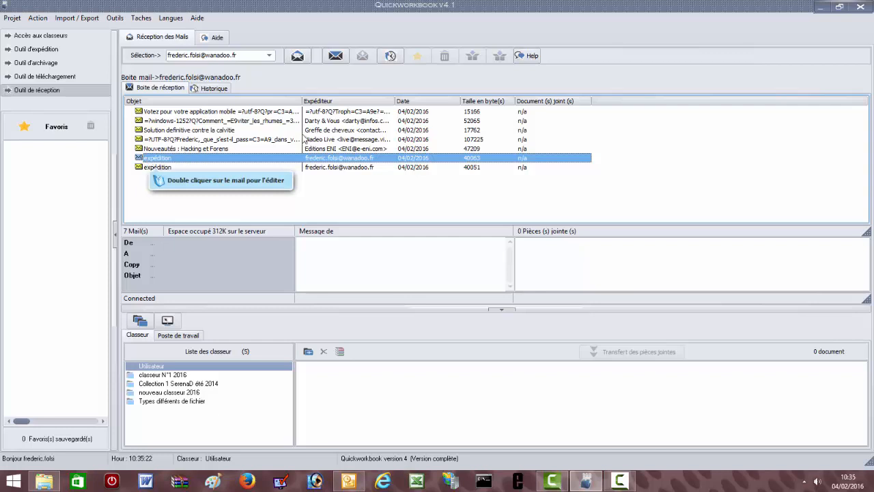
pyautogui.click(158, 168)
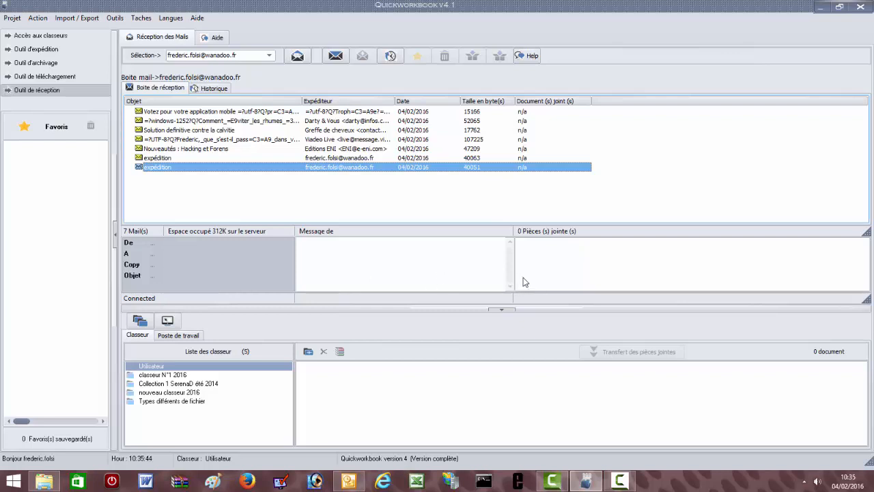
pyautogui.click(161, 169)
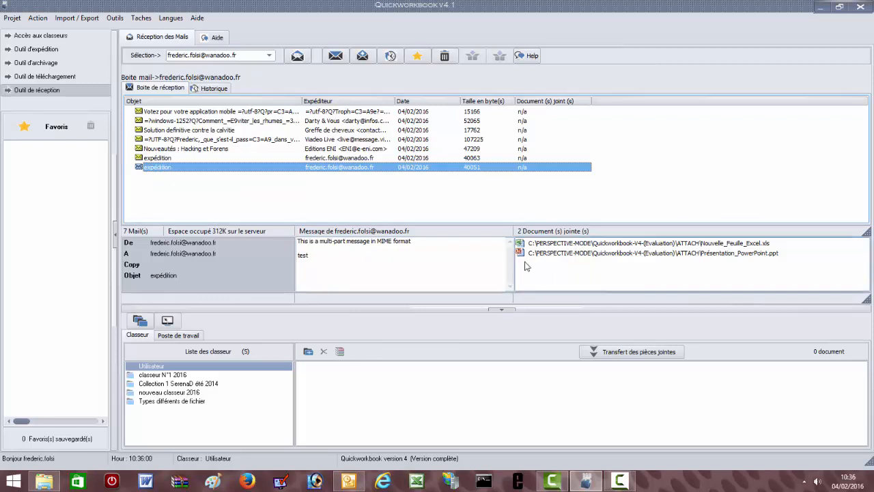
pyautogui.click(543, 243)
pyautogui.click(541, 254)
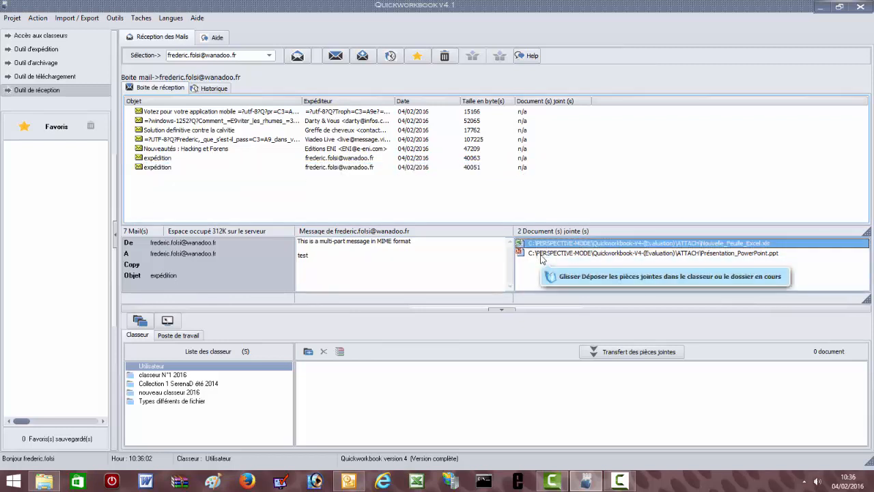
# Compare the attachments with the file names listed in the dispatch tool, and return to the reception tool
pyautogui.click(37, 49)
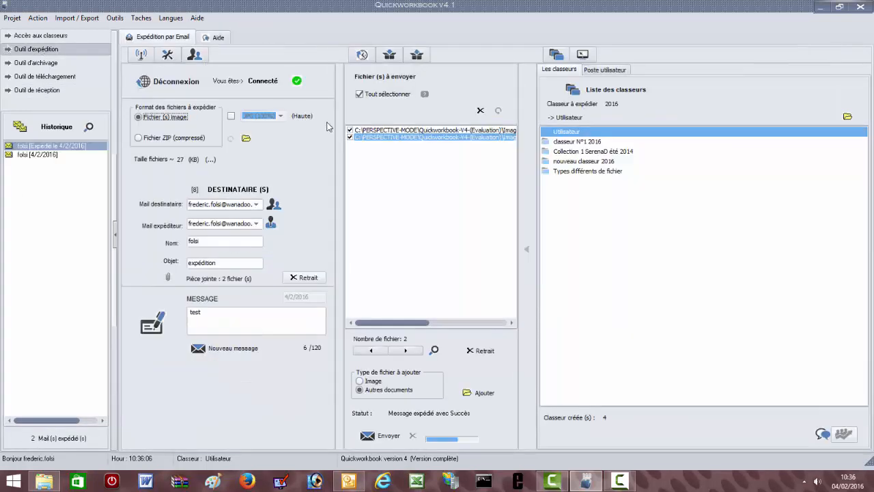
pyautogui.moveTo(418, 328); pyautogui.dragTo(496, 326)
pyautogui.click(483, 137)
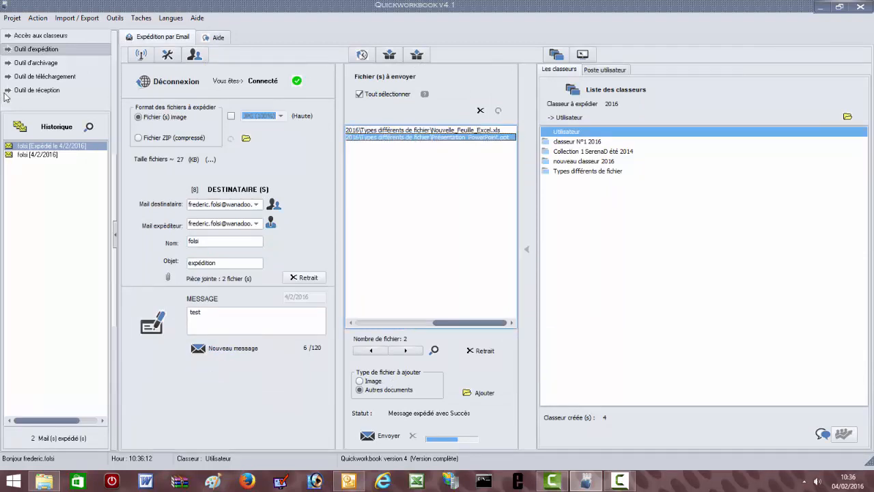
pyautogui.click(32, 92)
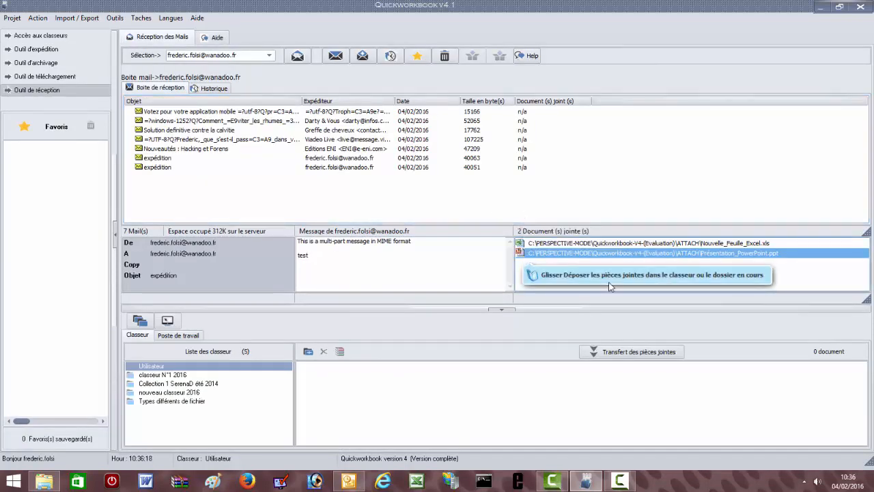
# Create a new binder named "classeur de reception"
pyautogui.click(308, 351)
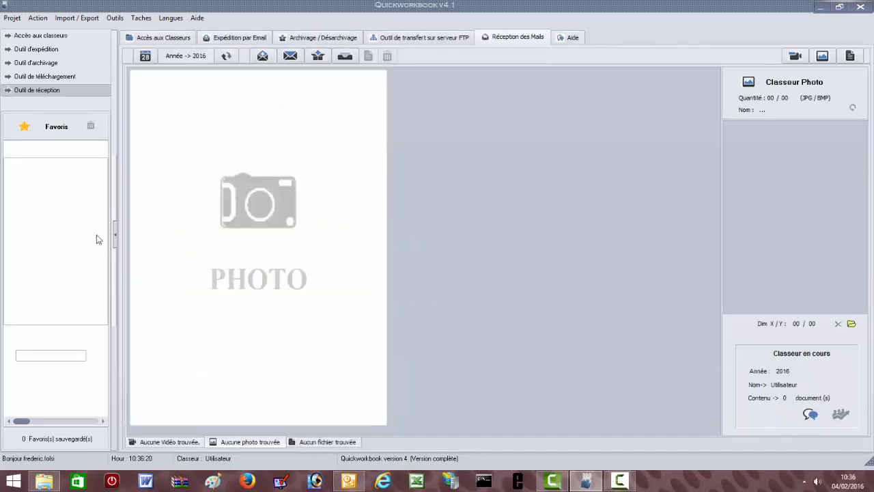
pyautogui.click(36, 355)
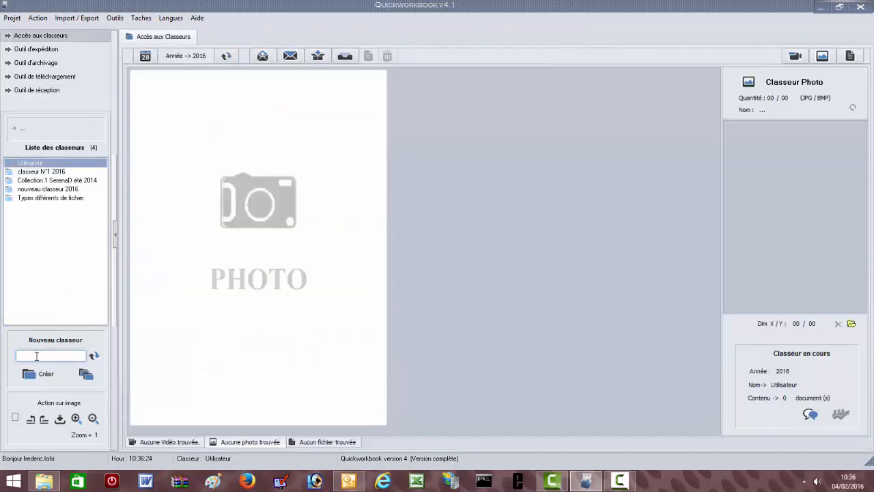
pyautogui.write('classeur de reception')
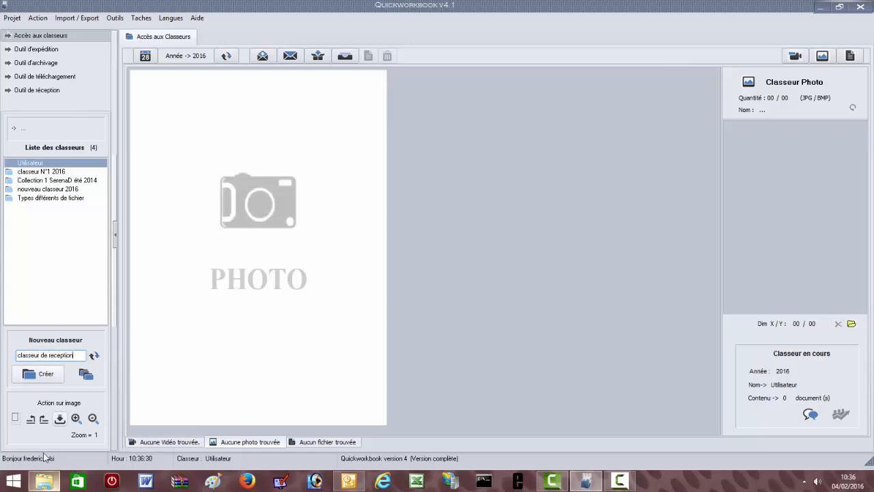
pyautogui.click(42, 376)
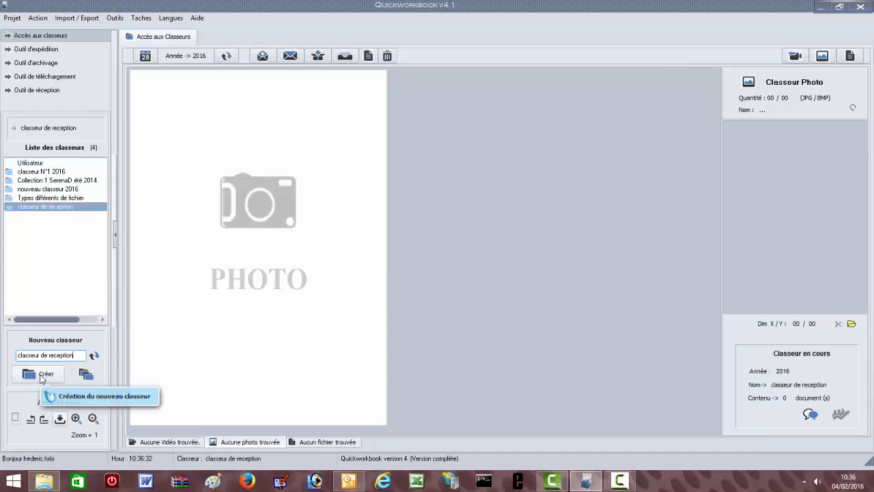
# In the reception tool, transfer the "expédition" e-mail's Excel and PowerPoint attachments into the binder "classeur de reception", choosing to keep the same-named file
pyautogui.click(35, 91)
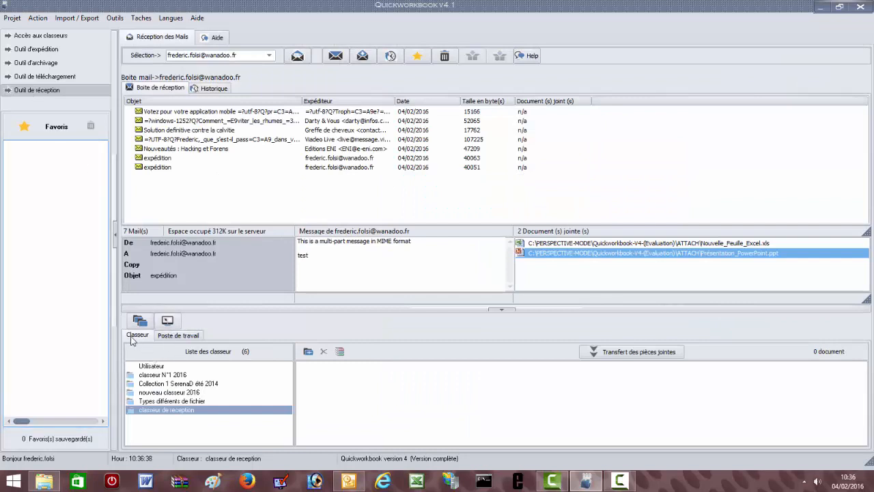
pyautogui.click(170, 421)
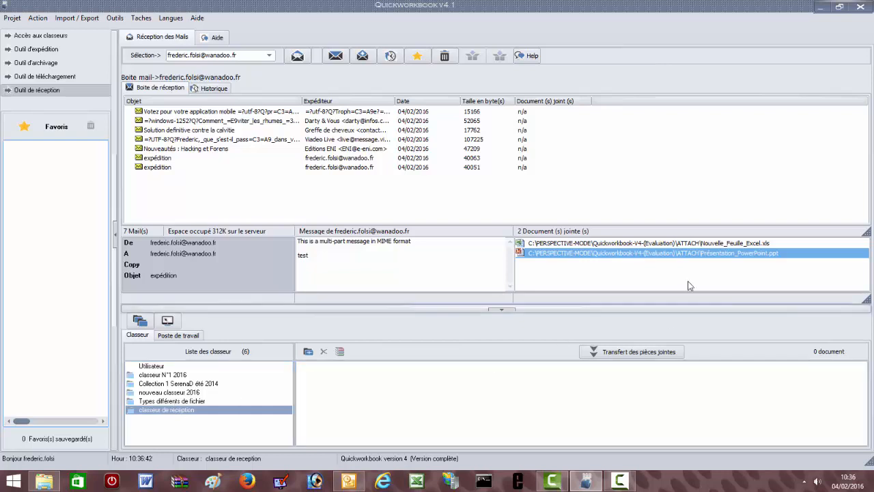
pyautogui.moveTo(632, 256); pyautogui.dragTo(617, 402)
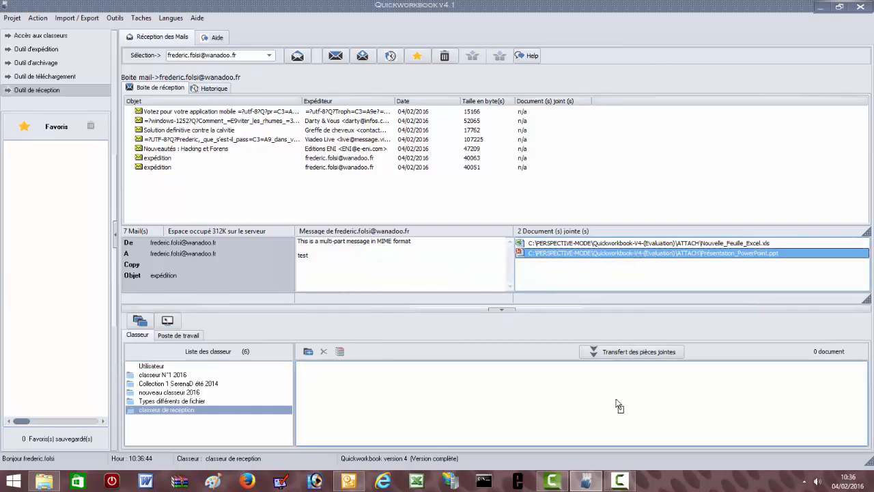
pyautogui.click(626, 352)
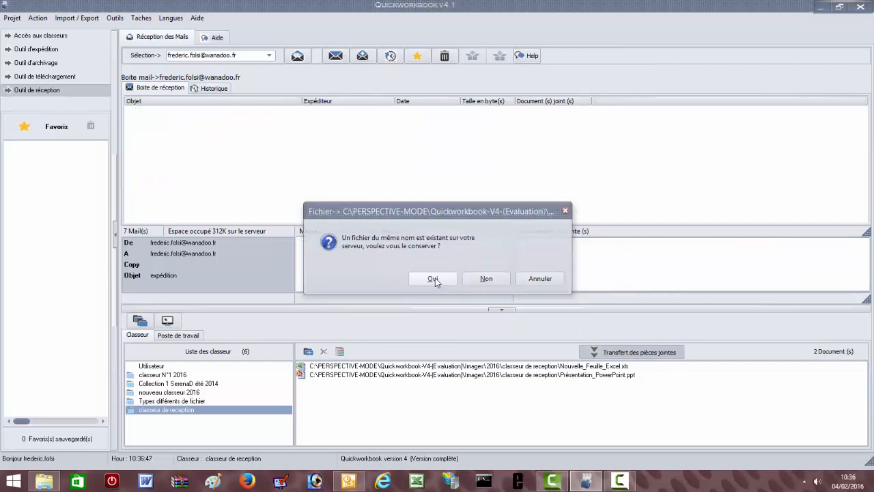
pyautogui.click(435, 278)
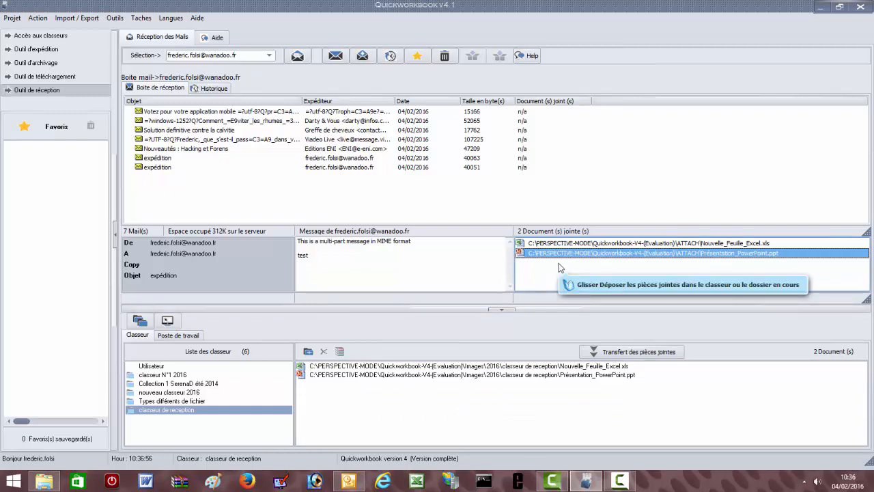
# Check the transferred Nouvelle_Feuille_Excel.xls and Présentation_PowerPoint.ppt in the reception list and in the files of the binder "classeur de reception"
pyautogui.click(580, 366)
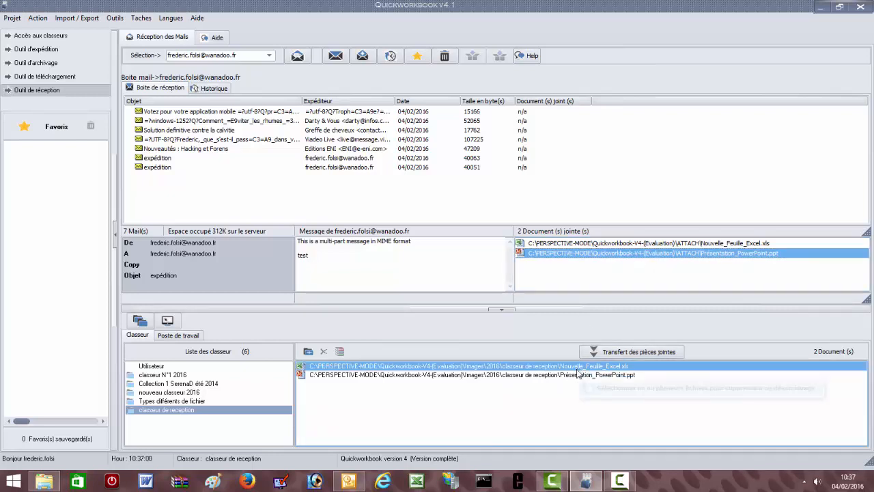
pyautogui.click(577, 375)
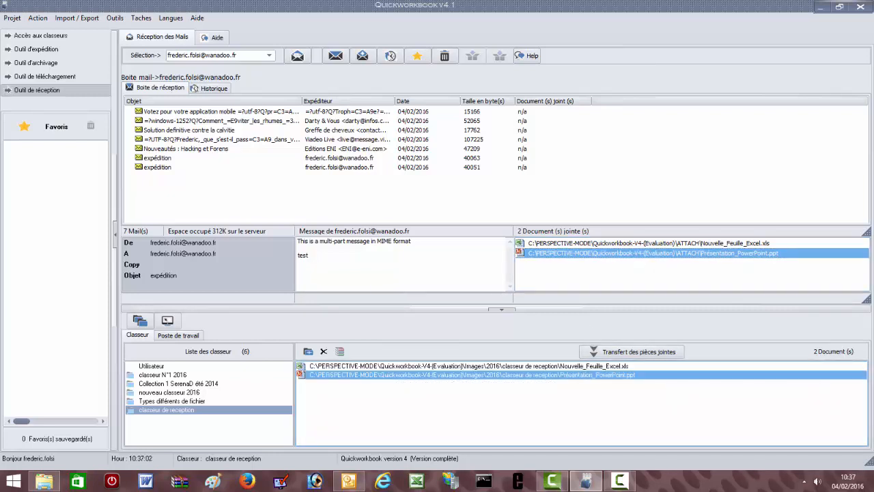
pyautogui.click(29, 39)
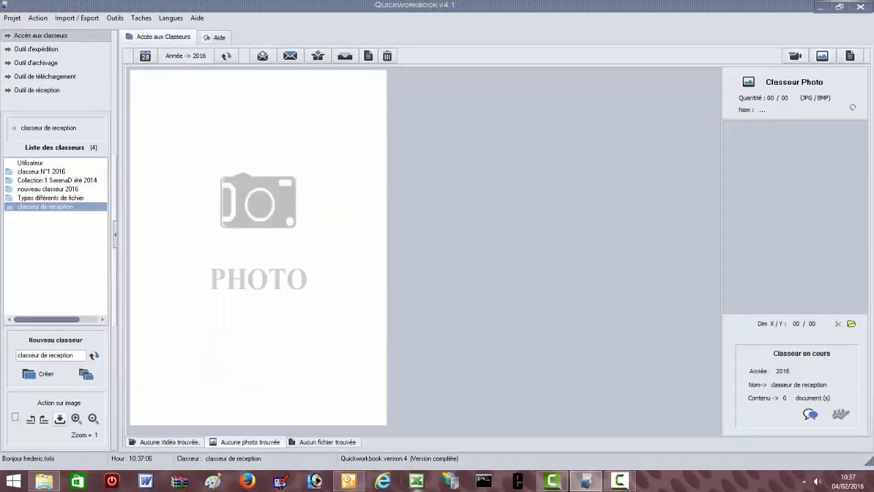
pyautogui.click(328, 443)
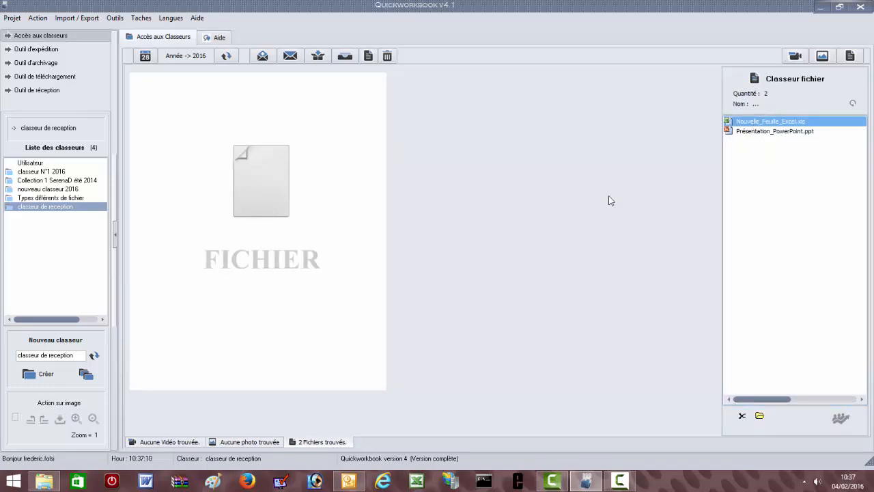
pyautogui.click(823, 59)
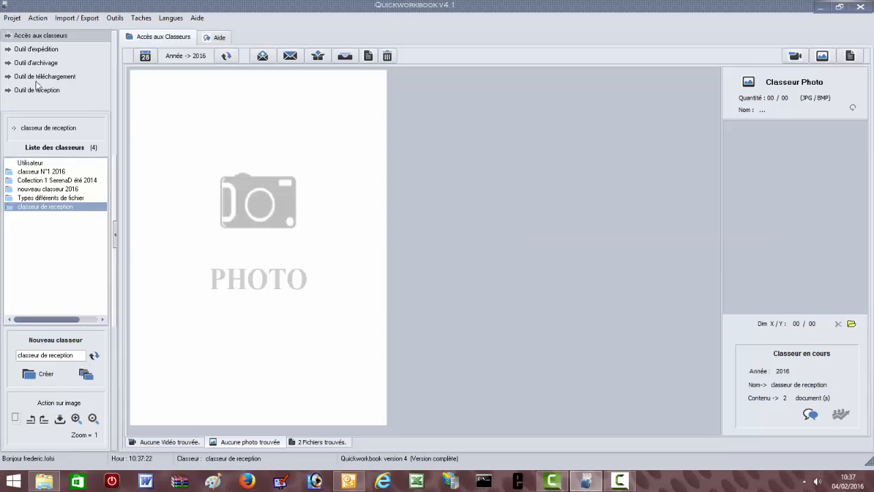
# Look at the sent message in the dispatch tool, and save the received "expédition" e-mail to the reception tool's favourites
pyautogui.click(26, 51)
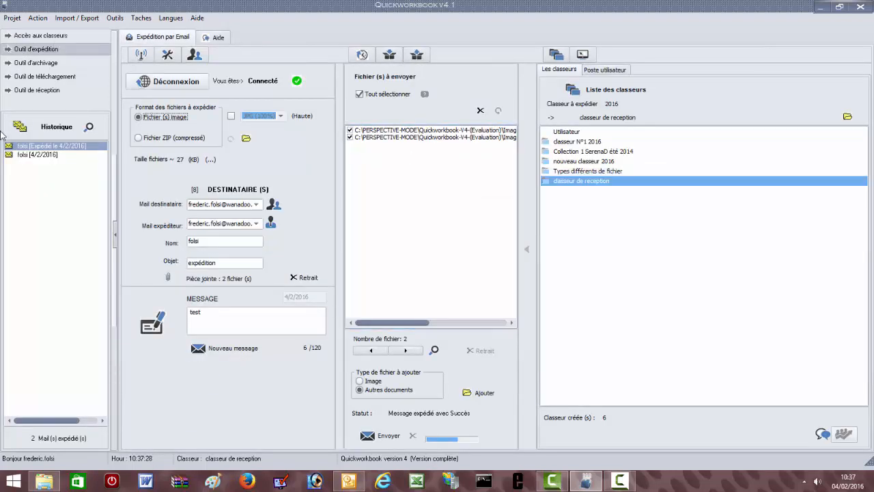
pyautogui.click(48, 92)
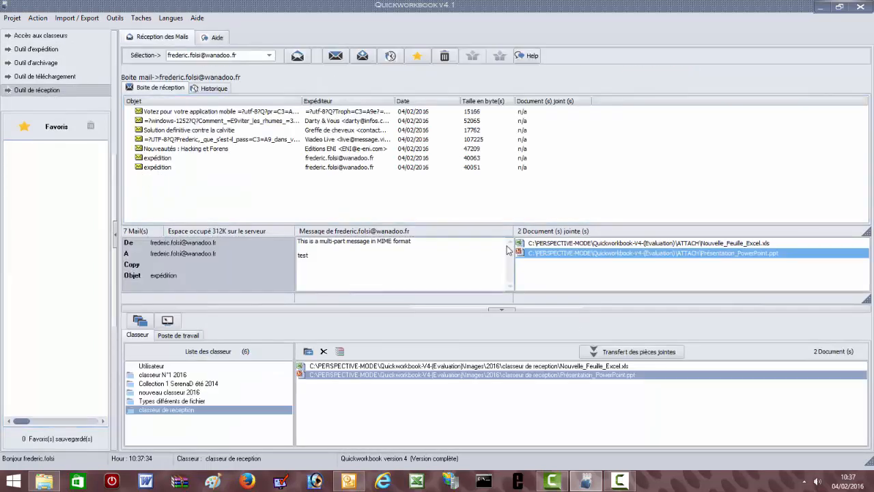
pyautogui.click(417, 56)
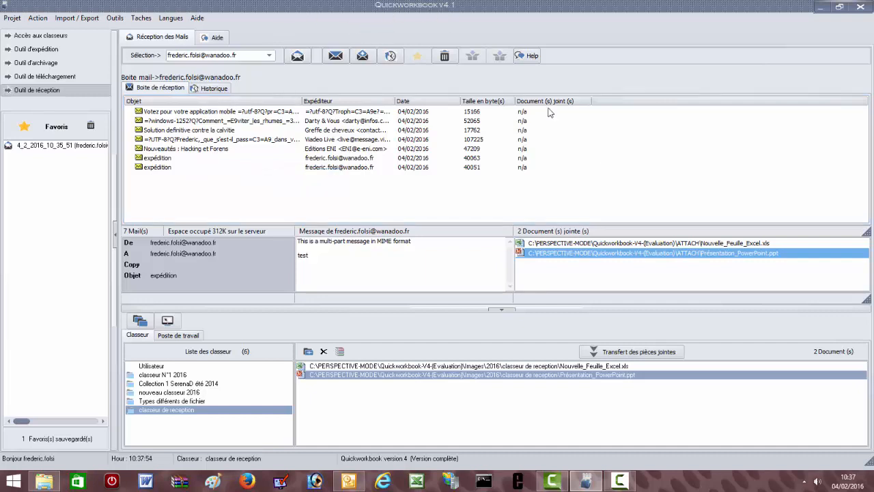
pyautogui.click(618, 482)
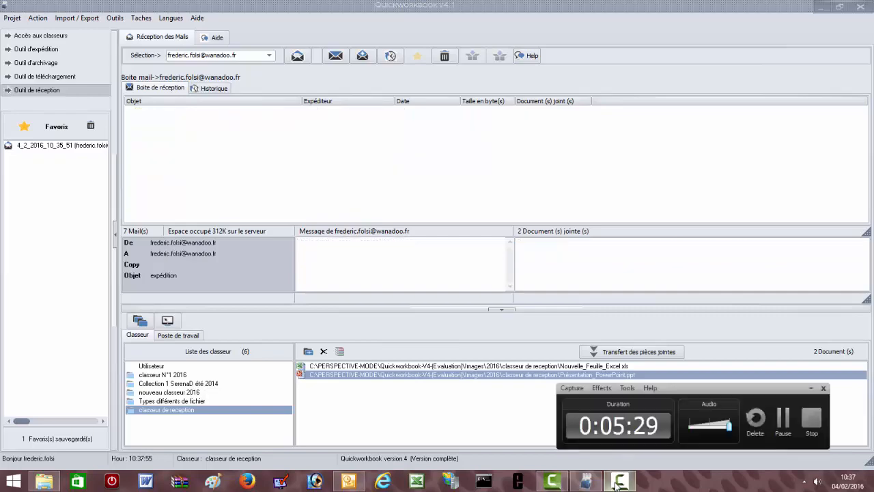